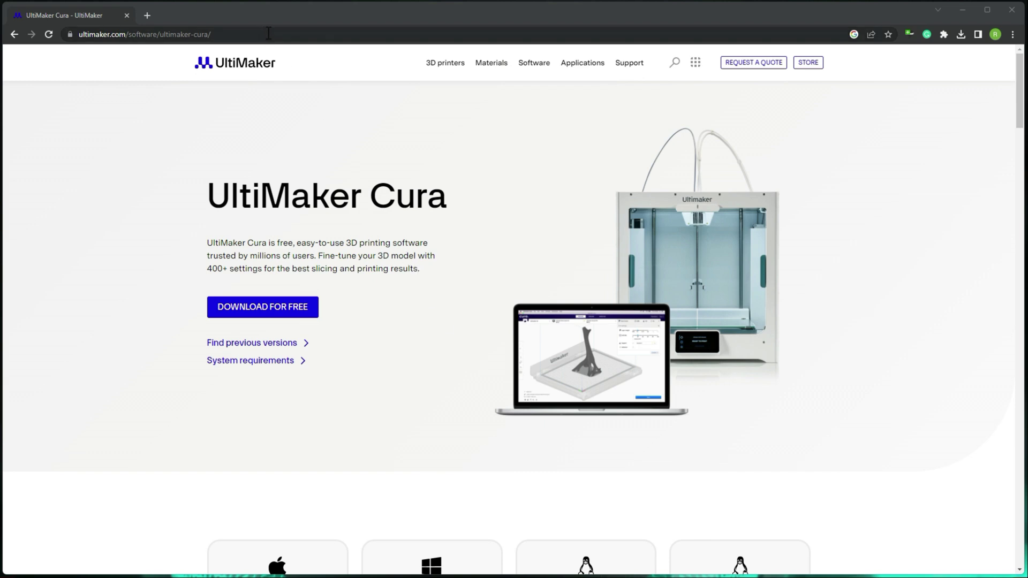
Step: Download the Windows 64-bit UltiMaker Cura 5.4.0 installer from the UltiMaker site
{"action": "left_click", "coordinate": [319, 306]}
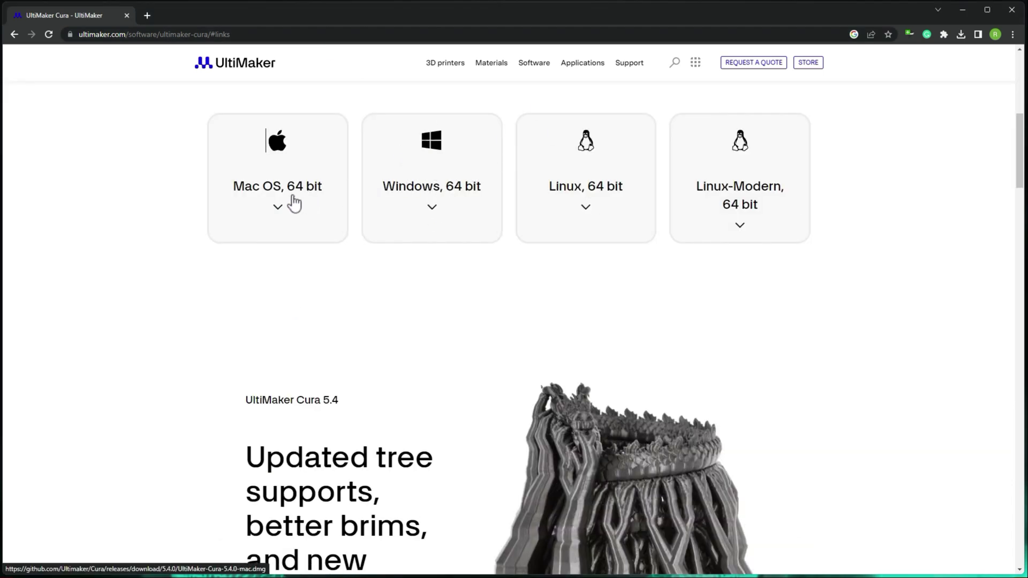
{"action": "left_click", "coordinate": [438, 177]}
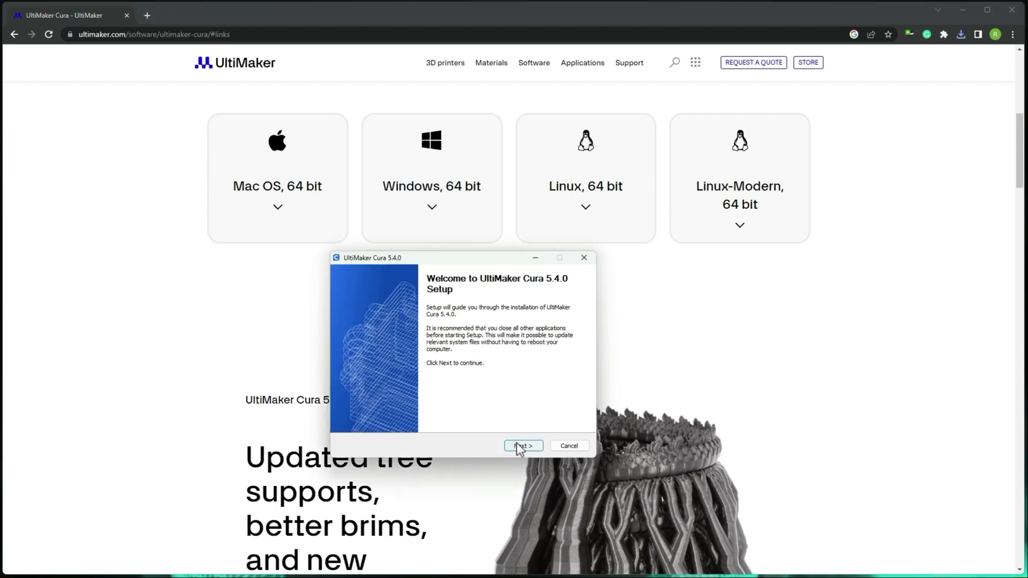
Step: Install Cura 5.4.0 with the default licence, location and Start Menu folder, then launch it
{"action": "left_click", "coordinate": [523, 447]}
{"action": "left_click", "coordinate": [523, 447]}
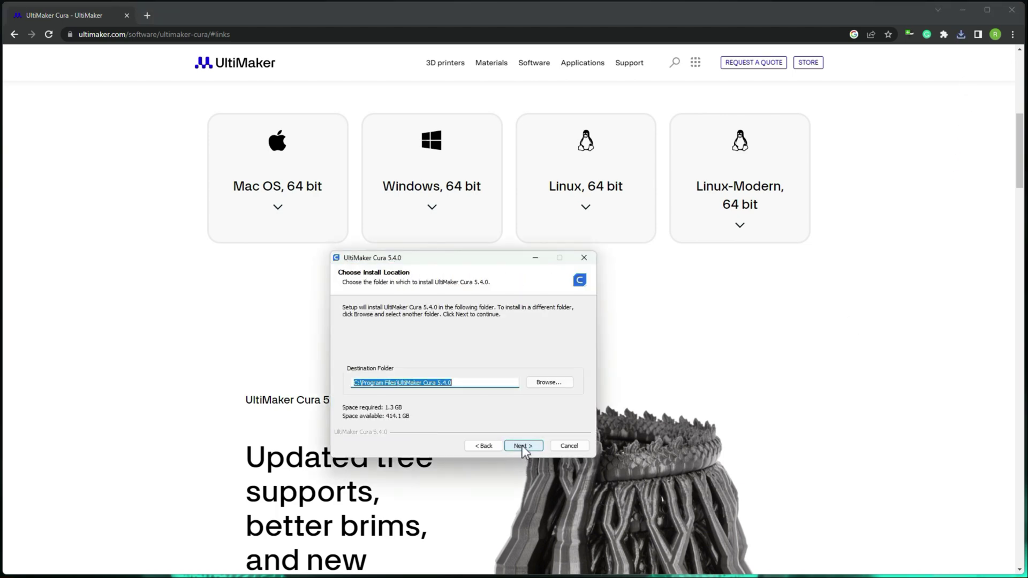
{"action": "left_click", "coordinate": [522, 446]}
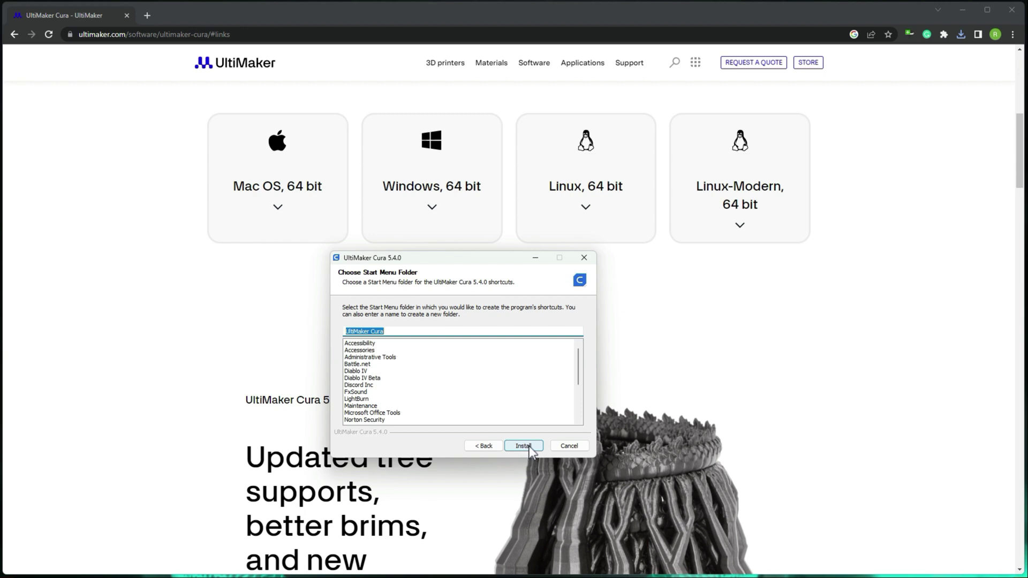
{"action": "left_click", "coordinate": [528, 448]}
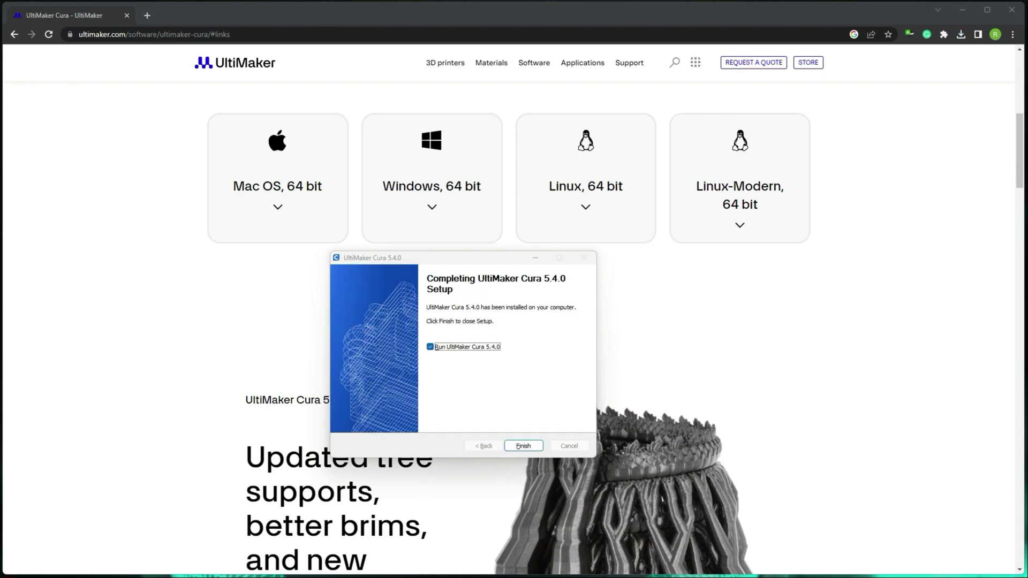
{"action": "left_click", "coordinate": [521, 448]}
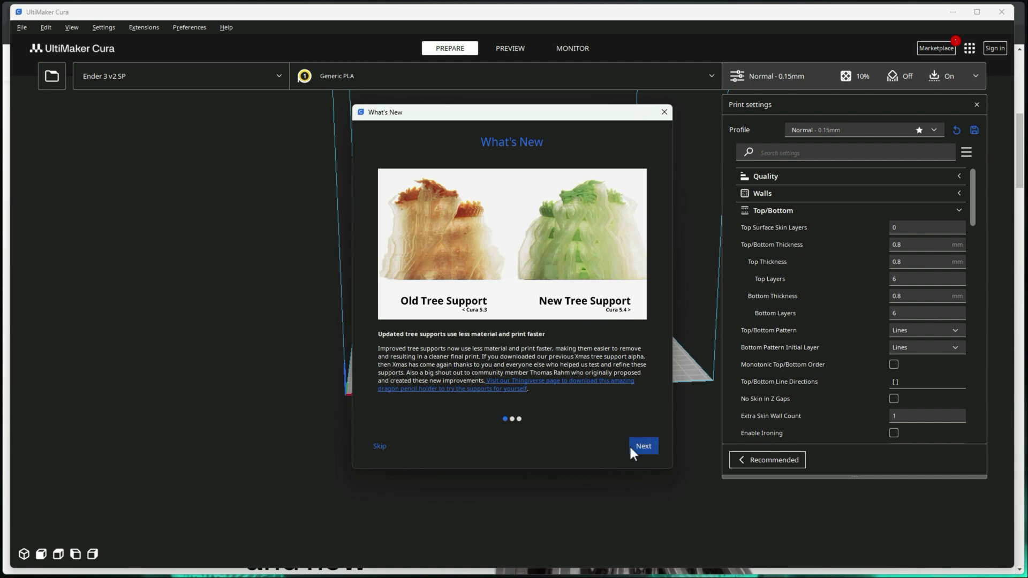
Step: Page past the easier-brims and PET CF profile slides to the 5.4.0 release notes
{"action": "left_click", "coordinate": [648, 448]}
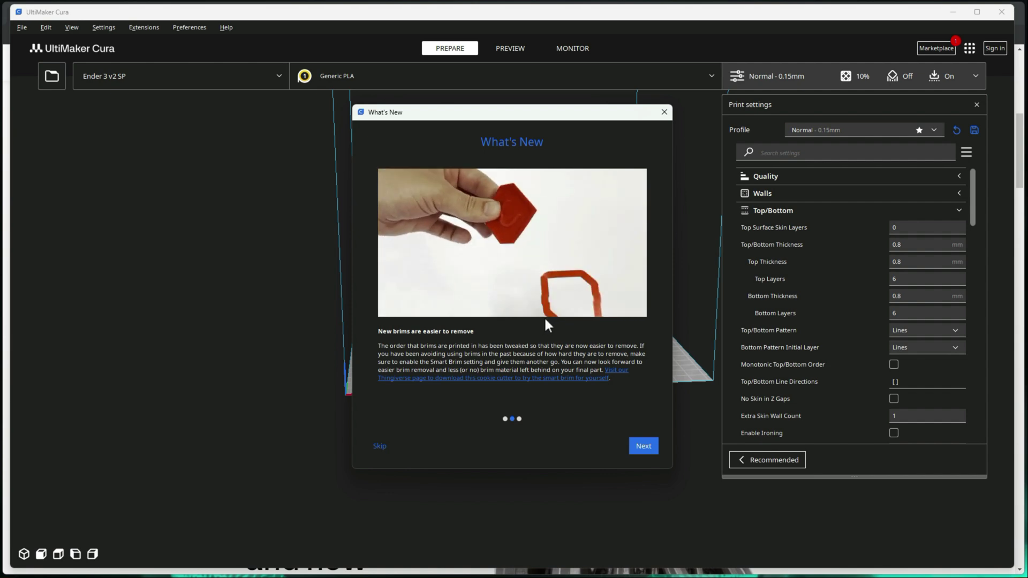
{"action": "left_click", "coordinate": [642, 444]}
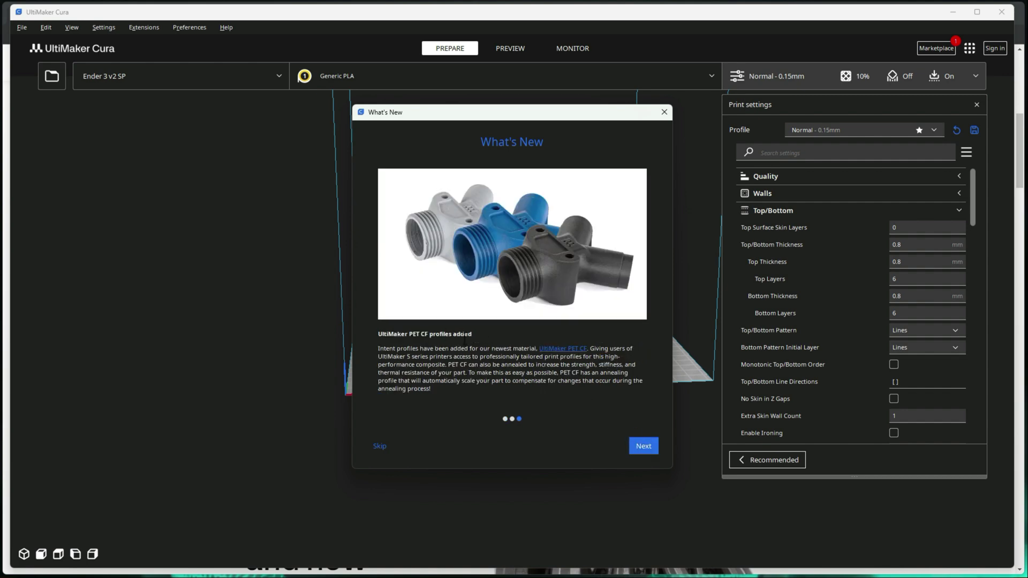
{"action": "left_click", "coordinate": [647, 447]}
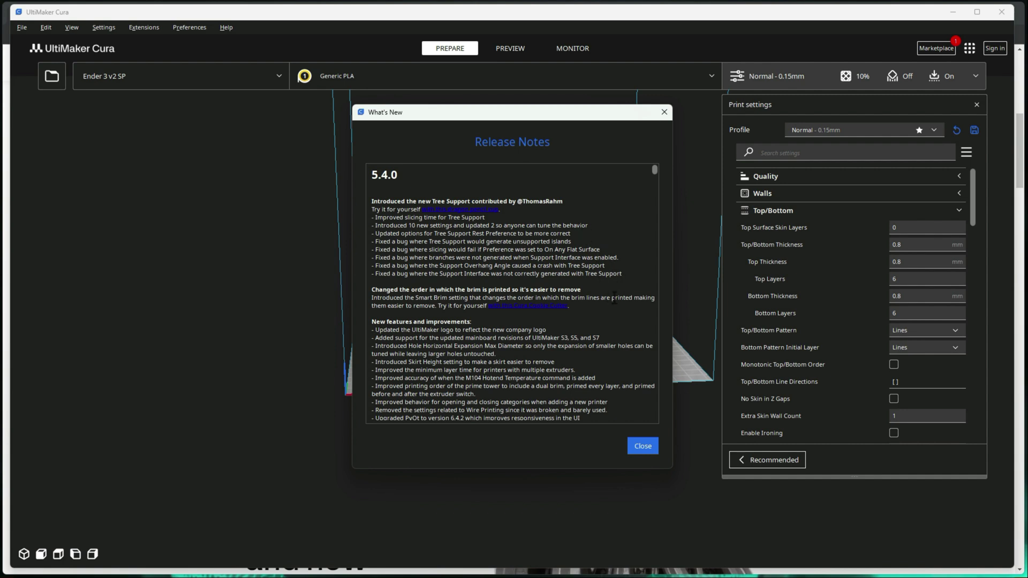
Step: Read through the 5.4.0 release notes, then dismiss the What's New dialog
{"action": "scroll", "coordinate": [589, 342], "scroll_direction": "down", "scroll_amount": 2}
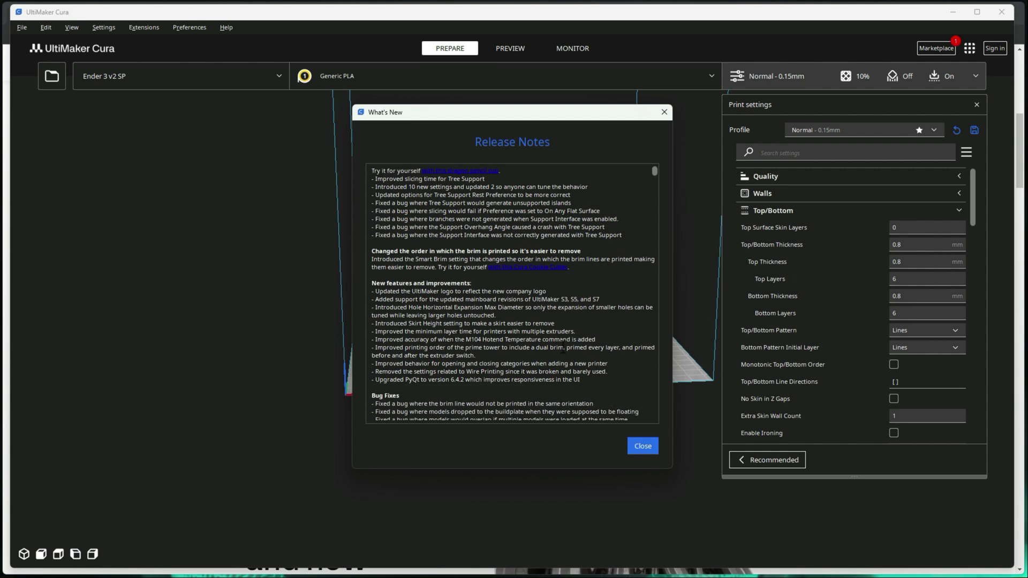
{"action": "scroll", "coordinate": [485, 377], "scroll_direction": "down", "scroll_amount": 5}
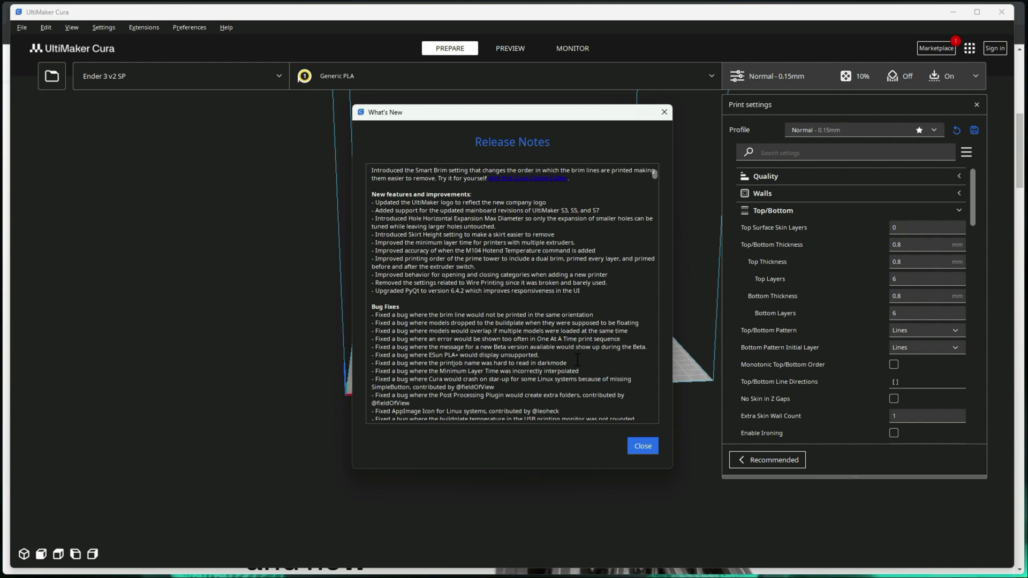
{"action": "scroll", "coordinate": [577, 359], "scroll_direction": "up", "scroll_amount": 7}
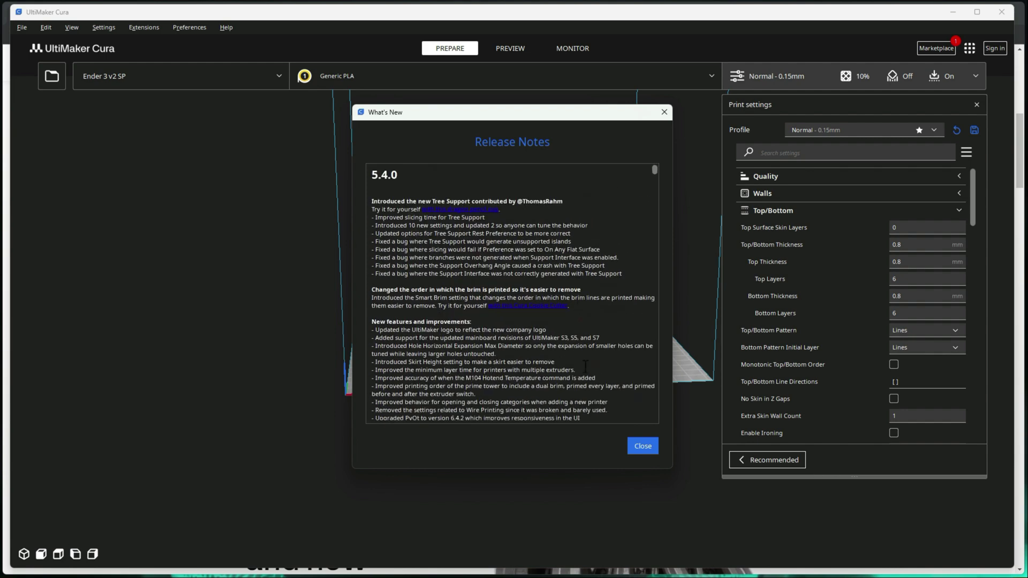
{"action": "left_click", "coordinate": [644, 447]}
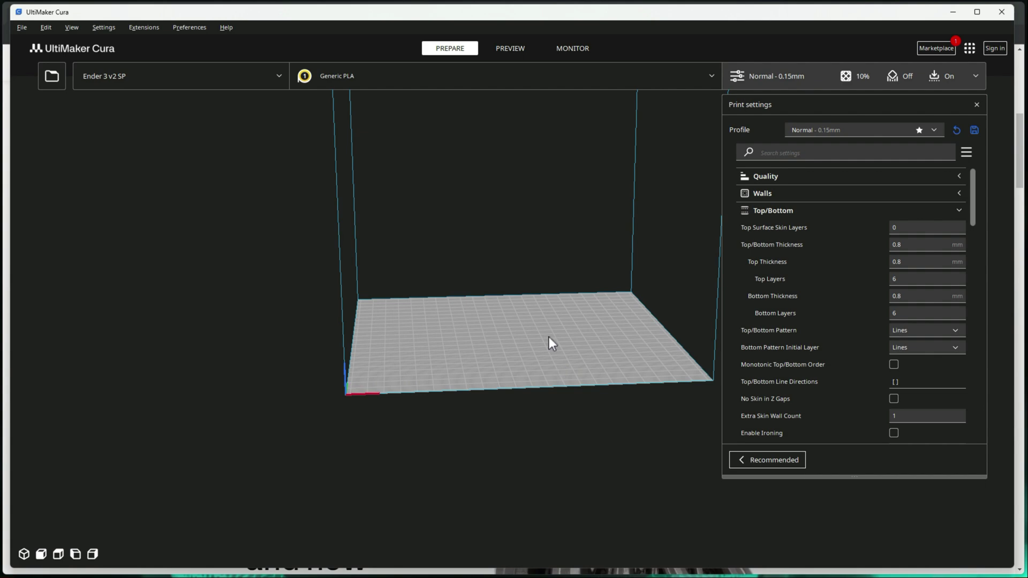
Step: Add a Bridge Test calibration part from Extensions > Part for calibration
{"action": "left_click", "coordinate": [137, 27]}
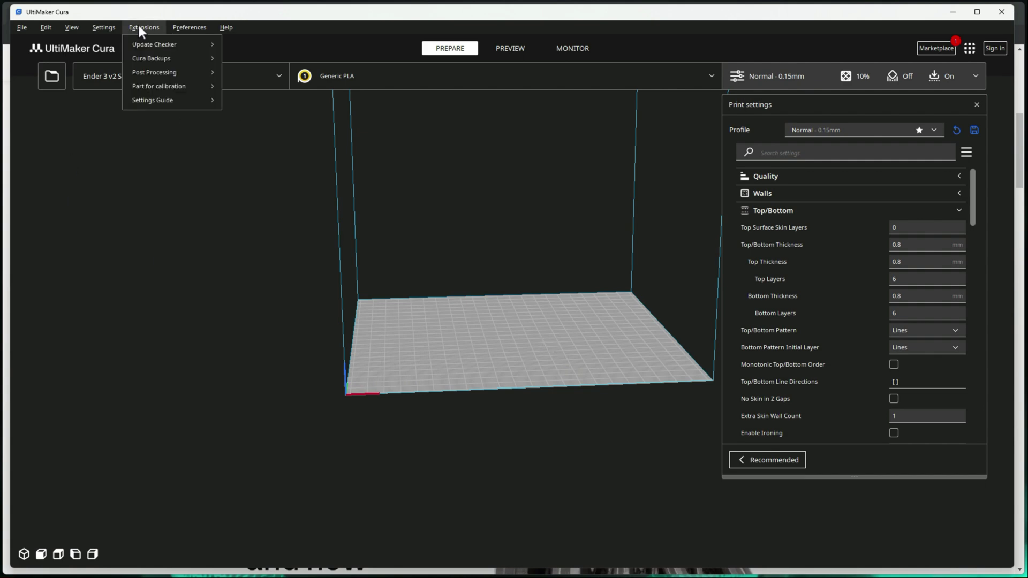
{"action": "left_click", "coordinate": [171, 25]}
{"action": "left_click", "coordinate": [153, 28]}
{"action": "mouse_move", "coordinate": [175, 88]}
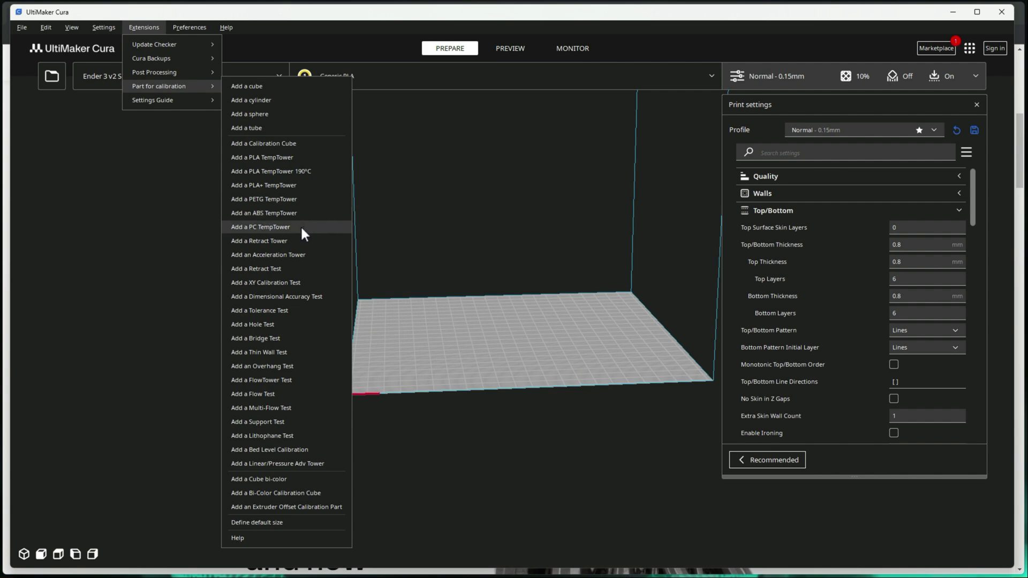
{"action": "left_click", "coordinate": [290, 338]}
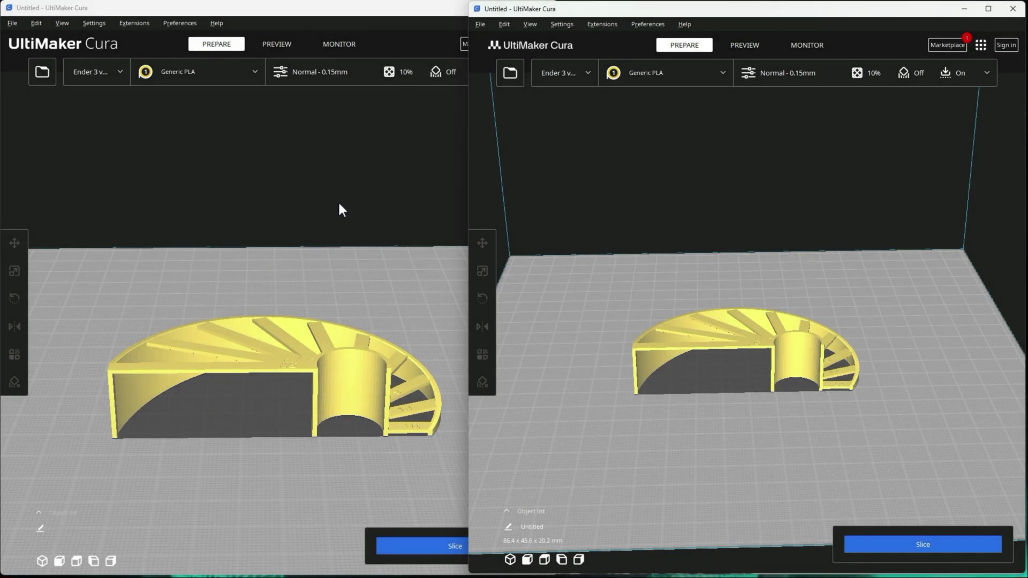
Step: Check Help > About in both Cura windows to confirm versions 5.3.1 and 5.4.0
{"action": "left_click", "coordinate": [213, 21]}
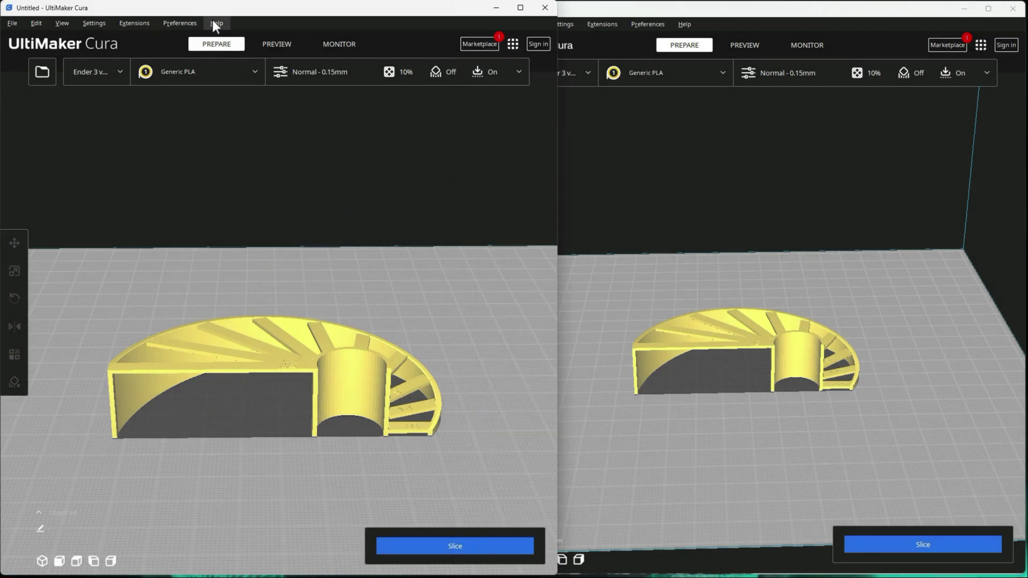
{"action": "left_click", "coordinate": [217, 23]}
{"action": "left_click", "coordinate": [225, 110]}
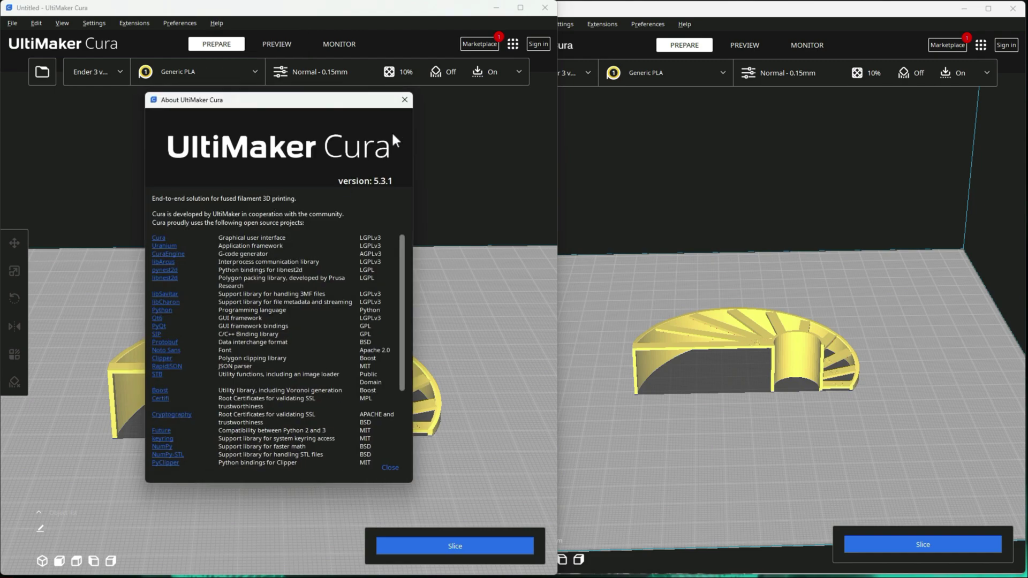
{"action": "left_click", "coordinate": [404, 99]}
{"action": "left_click", "coordinate": [685, 24]}
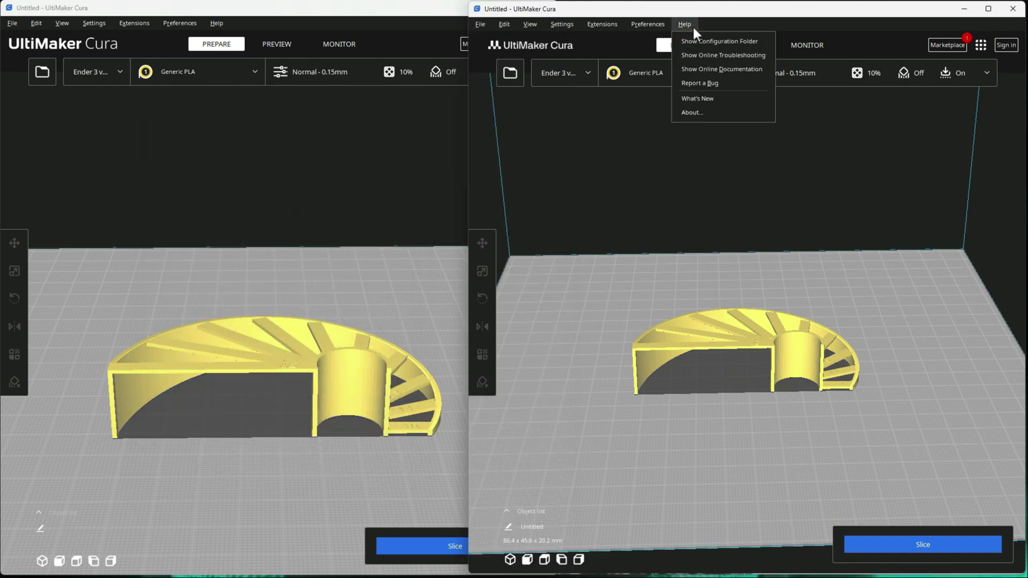
{"action": "left_click", "coordinate": [737, 117]}
{"action": "left_click", "coordinate": [873, 99]}
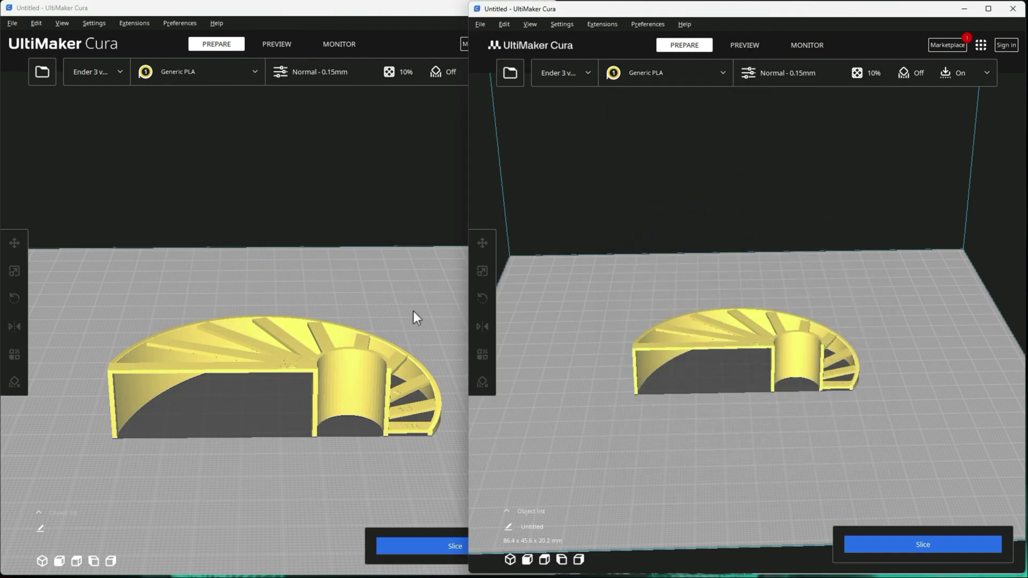
Step: In the left 5.3.1 window, enable tree support generation and slice the bridge test
{"action": "left_click", "coordinate": [413, 312]}
{"action": "left_click", "coordinate": [519, 72]}
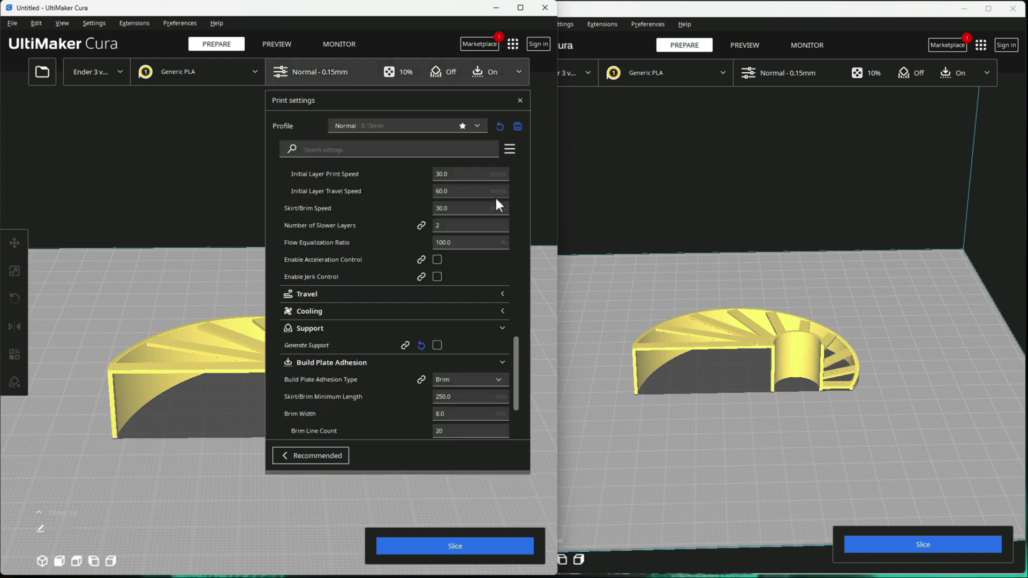
{"action": "left_click", "coordinate": [383, 149]}
{"action": "type", "text": "suppor"}
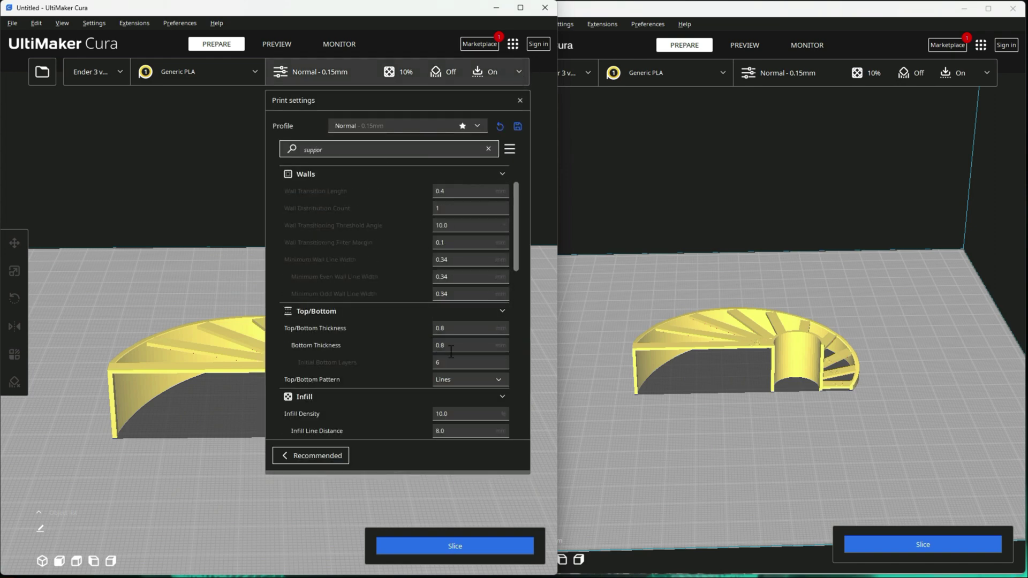
{"action": "scroll", "coordinate": [483, 387], "scroll_direction": "down", "scroll_amount": 3}
{"action": "scroll", "coordinate": [483, 386], "scroll_direction": "down", "scroll_amount": 5}
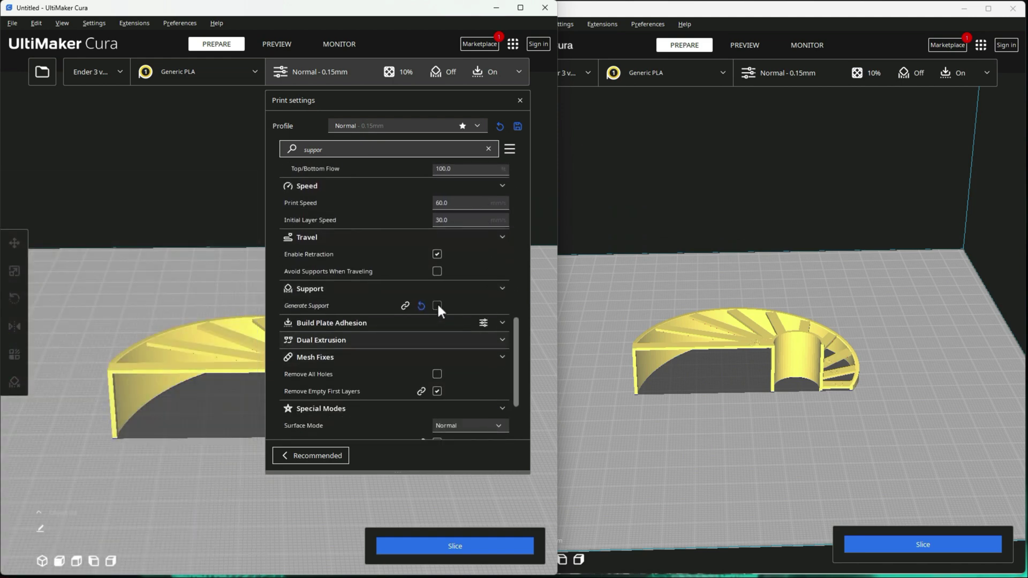
{"action": "left_click", "coordinate": [437, 302]}
{"action": "left_click", "coordinate": [437, 374]}
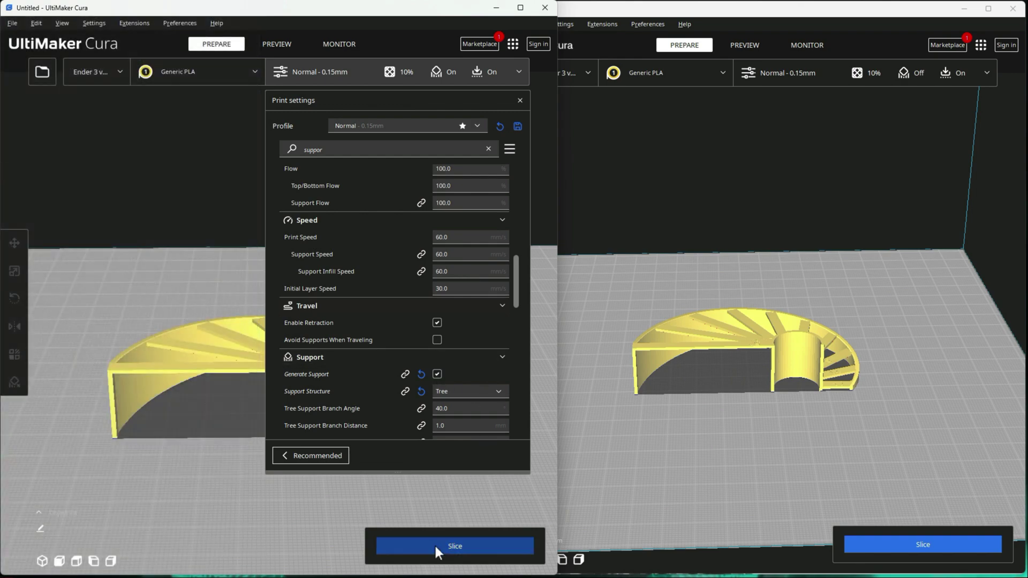
{"action": "left_click", "coordinate": [459, 546]}
Step: In the right 5.4.0 window, enable support generation, slice the bridge test, and close print settings
{"action": "left_click", "coordinate": [899, 214]}
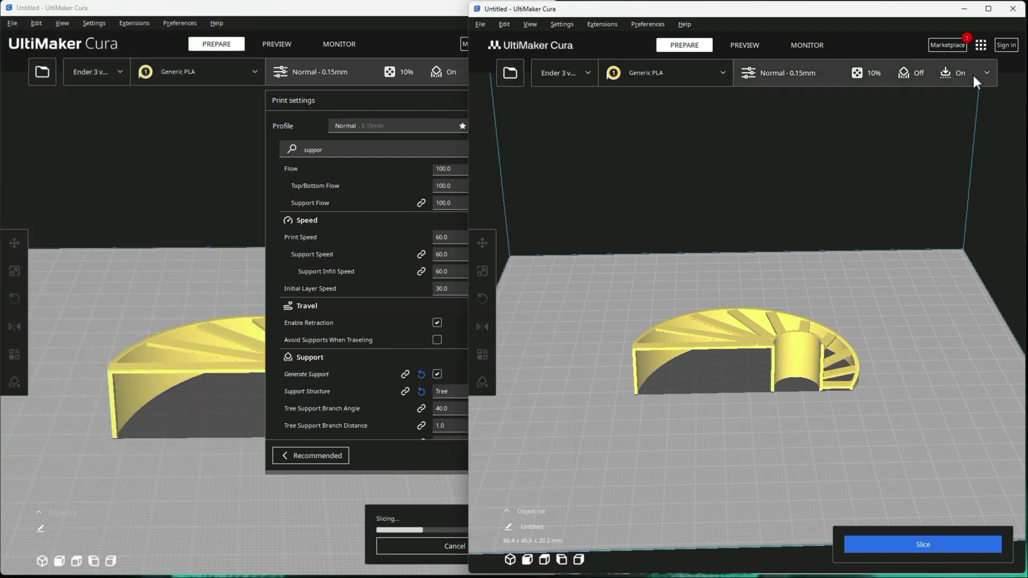
{"action": "left_click", "coordinate": [986, 73]}
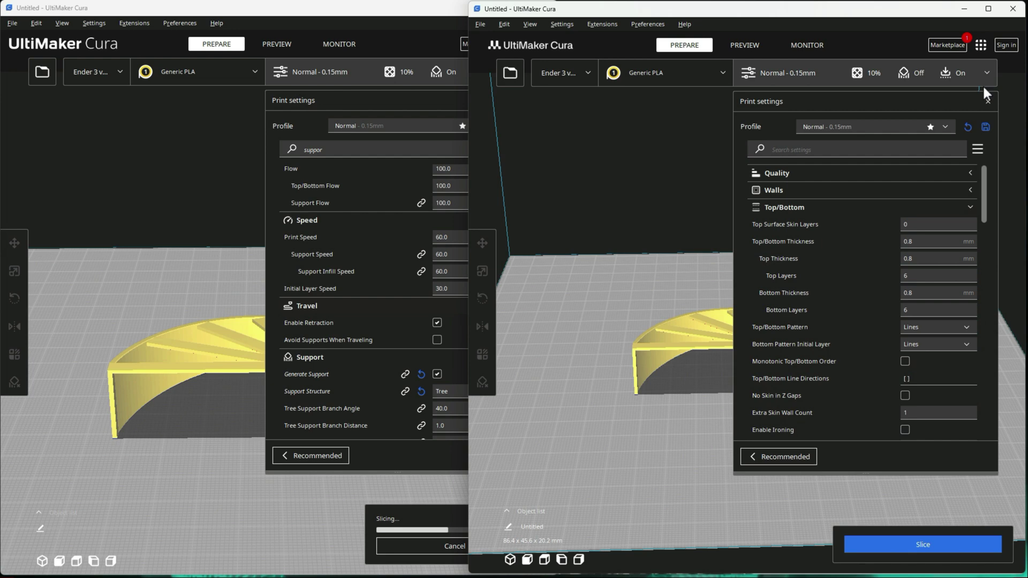
{"action": "left_click", "coordinate": [873, 149]}
{"action": "type", "text": "support"}
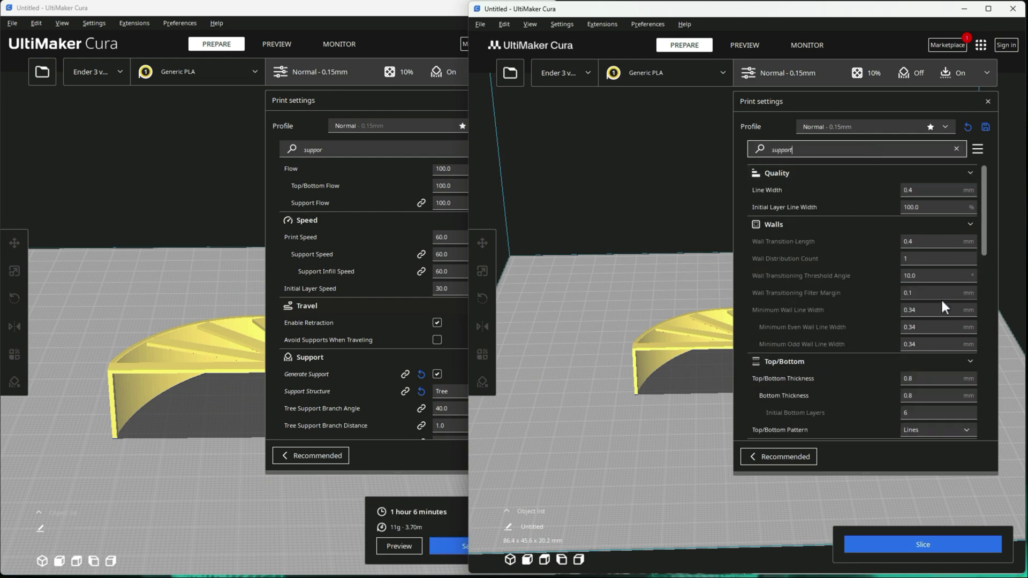
{"action": "scroll", "coordinate": [941, 297], "scroll_direction": "down", "scroll_amount": 5}
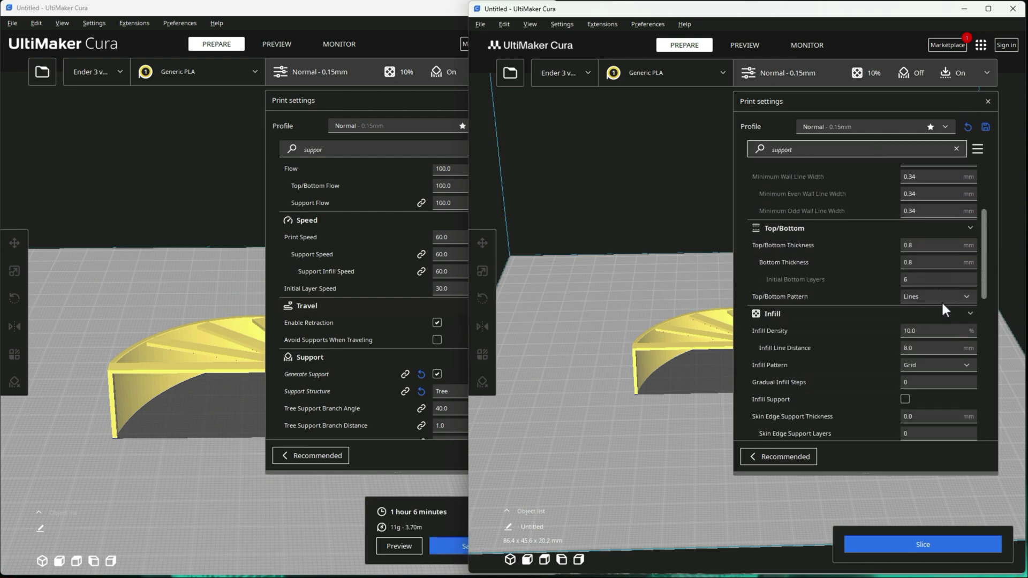
{"action": "scroll", "coordinate": [940, 332], "scroll_direction": "down", "scroll_amount": 5}
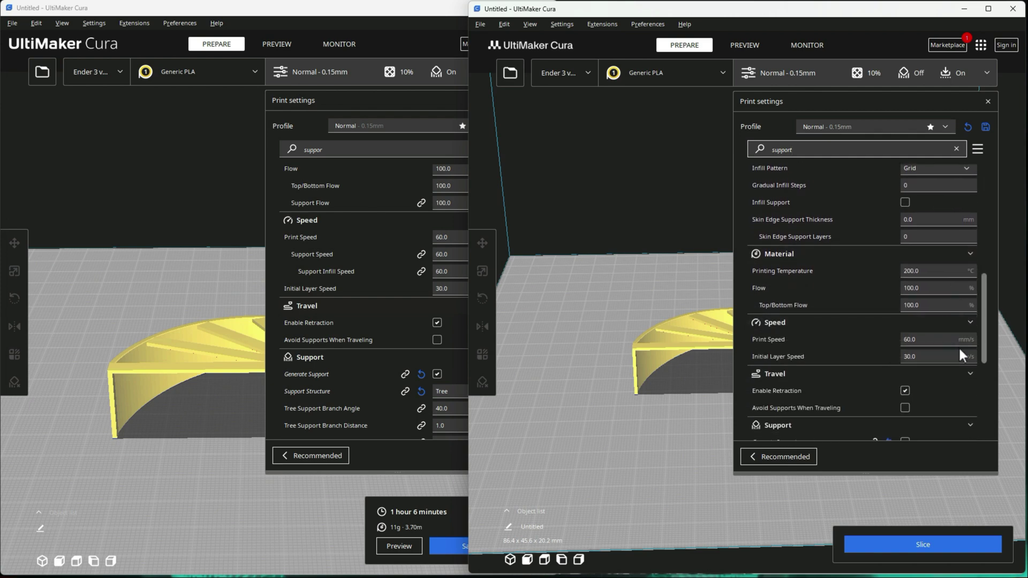
{"action": "left_click", "coordinate": [905, 277]}
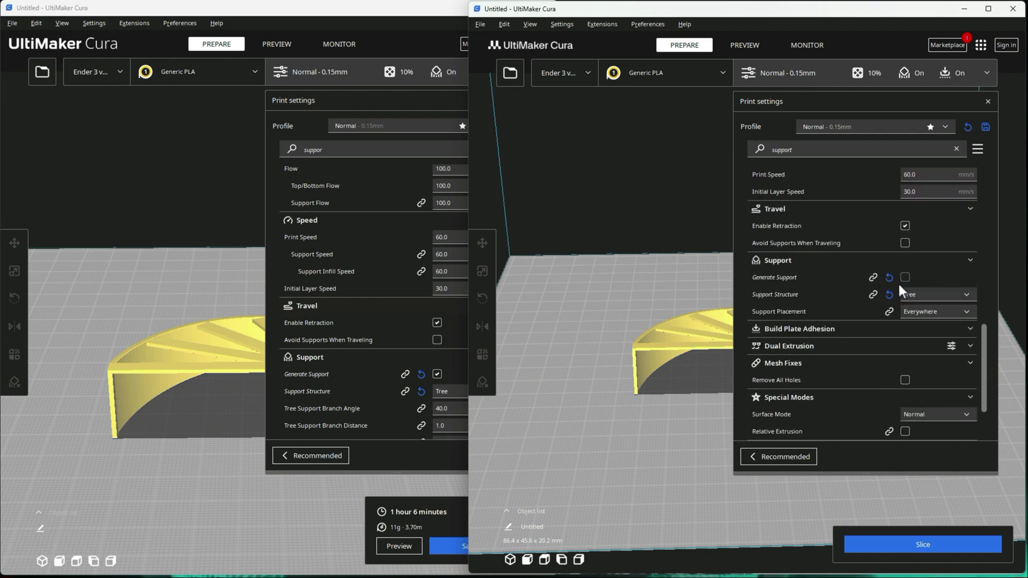
{"action": "scroll", "coordinate": [918, 290], "scroll_direction": "up", "scroll_amount": 3}
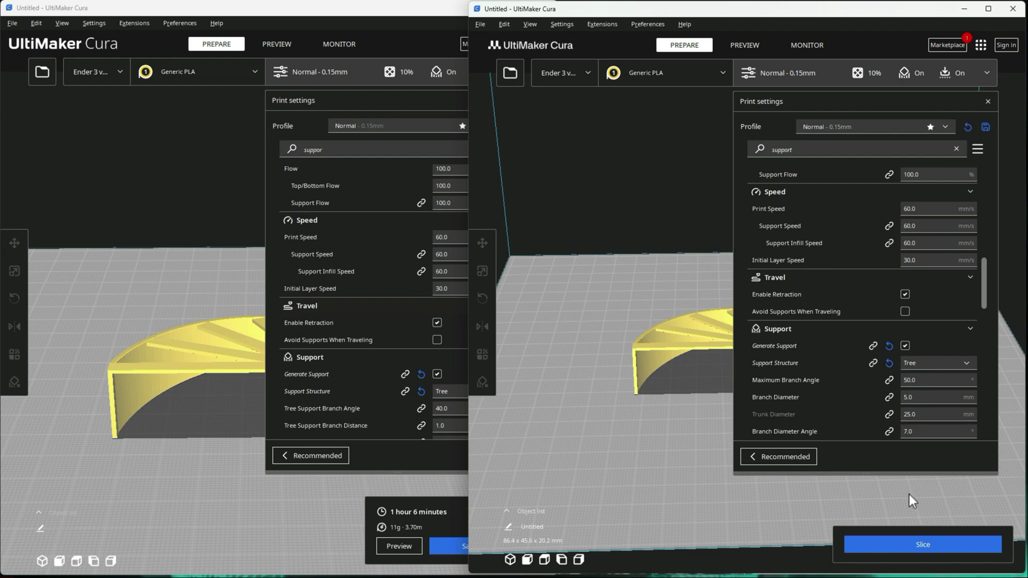
{"action": "left_click", "coordinate": [930, 545]}
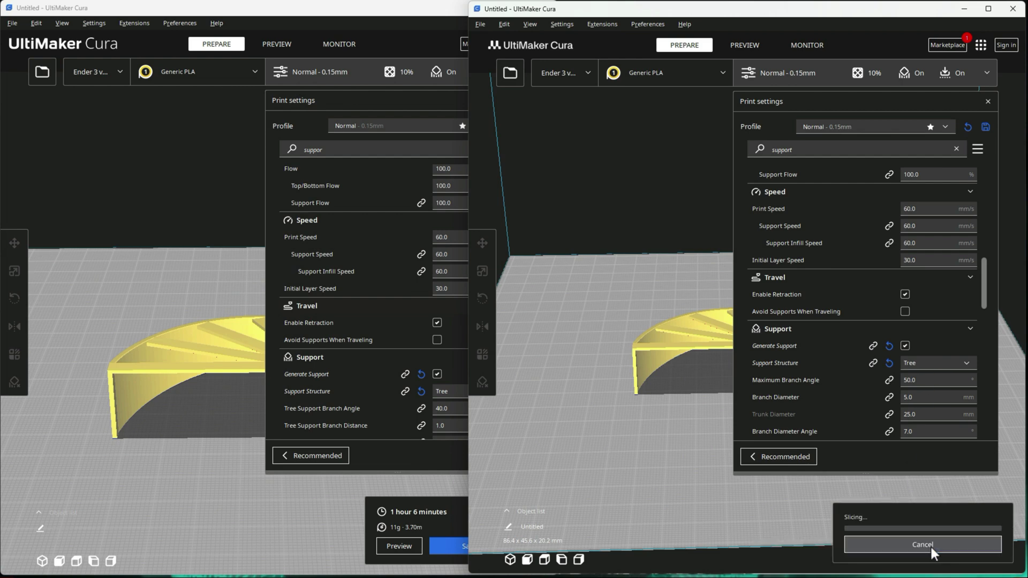
{"action": "left_click", "coordinate": [988, 102]}
Step: Close the 5.3.1 print settings and show the sliced layer previews in both windows
{"action": "left_click", "coordinate": [440, 102]}
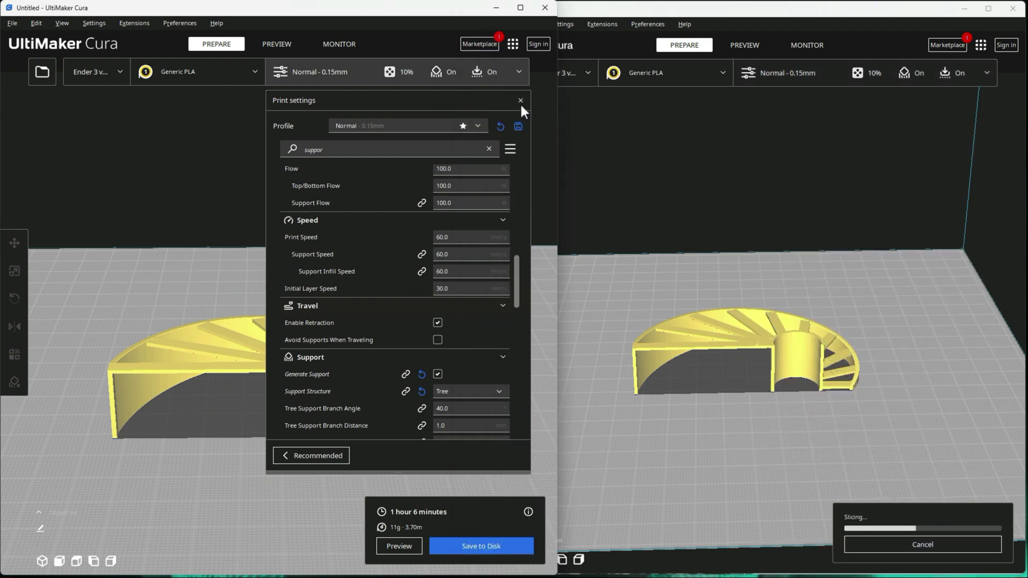
{"action": "left_click", "coordinate": [519, 102]}
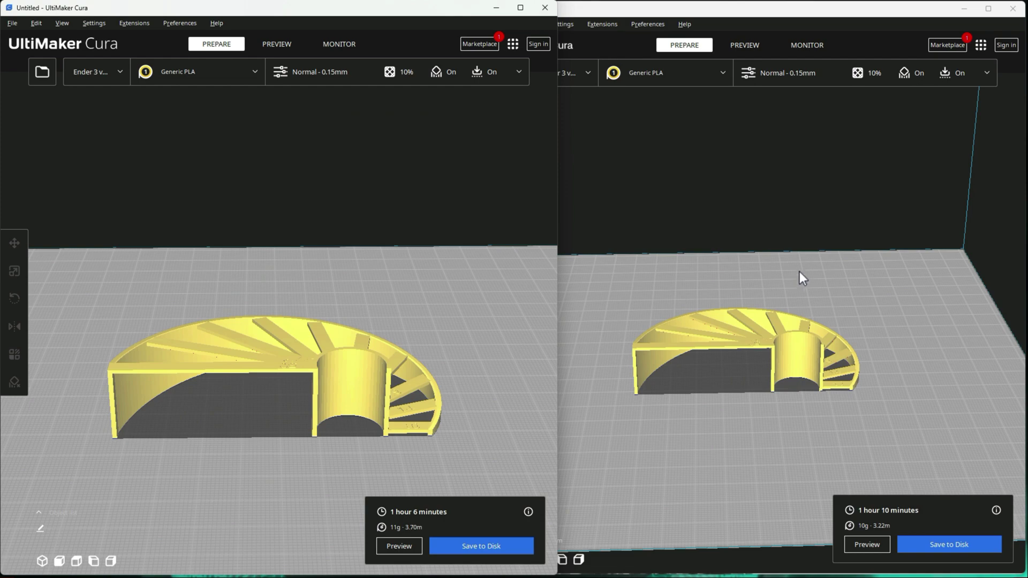
{"action": "left_click", "coordinate": [271, 39]}
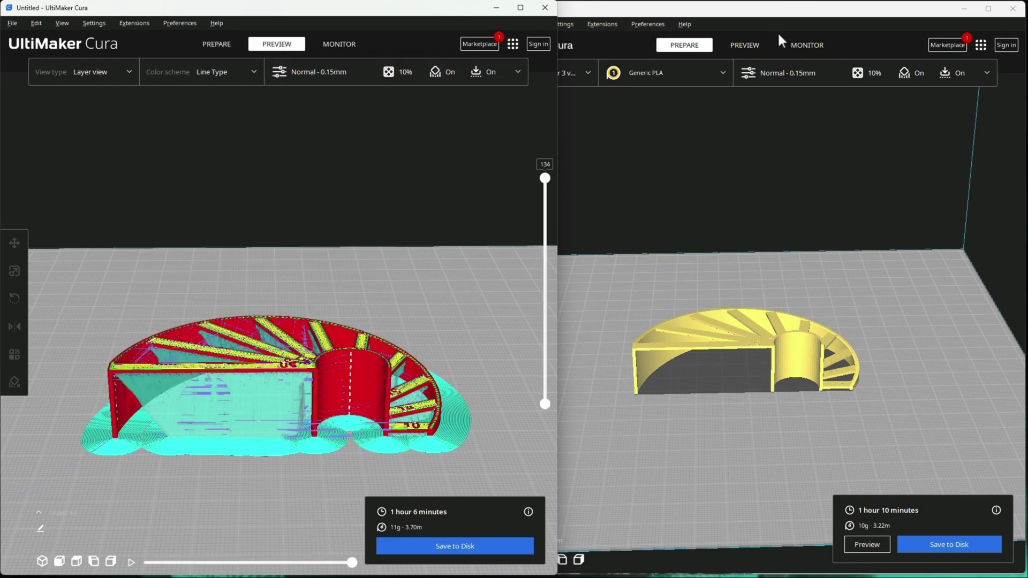
{"action": "left_click", "coordinate": [744, 45]}
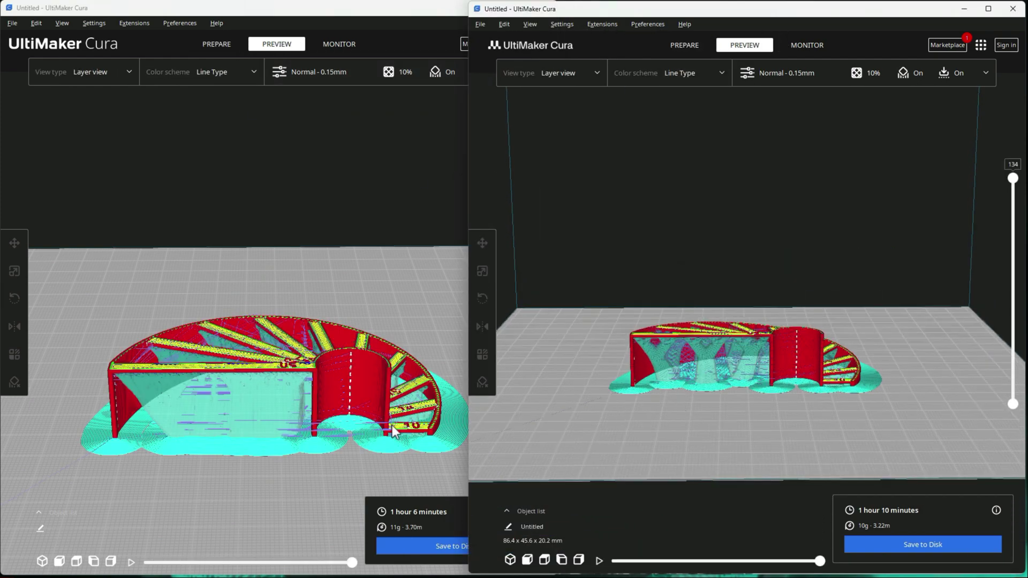
Step: Orbit both previews between side and top views to compare the tree supports
{"action": "right_click_drag", "start_coordinate": [392, 425], "coordinate": [382, 382]}
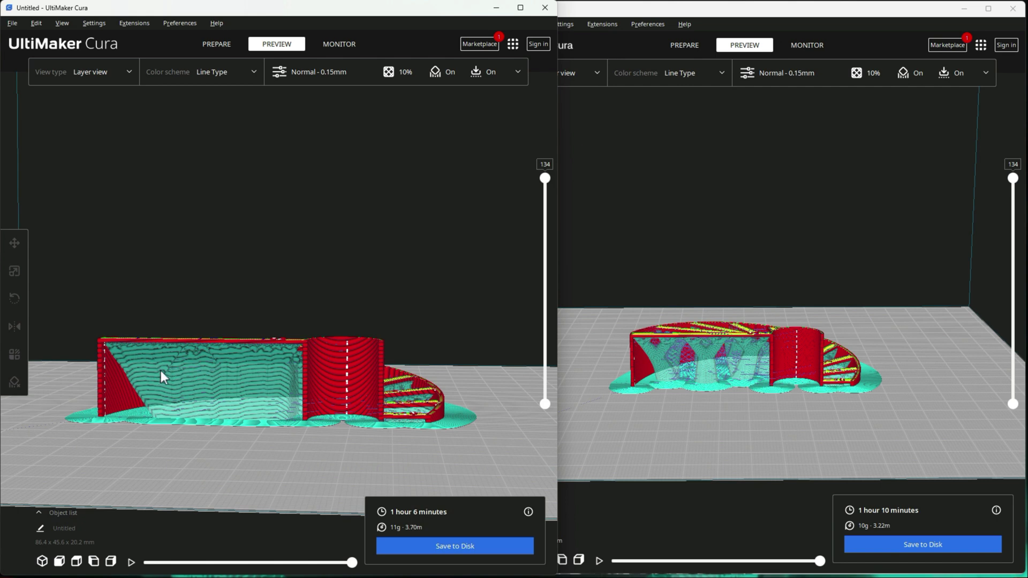
{"action": "left_click", "coordinate": [725, 402]}
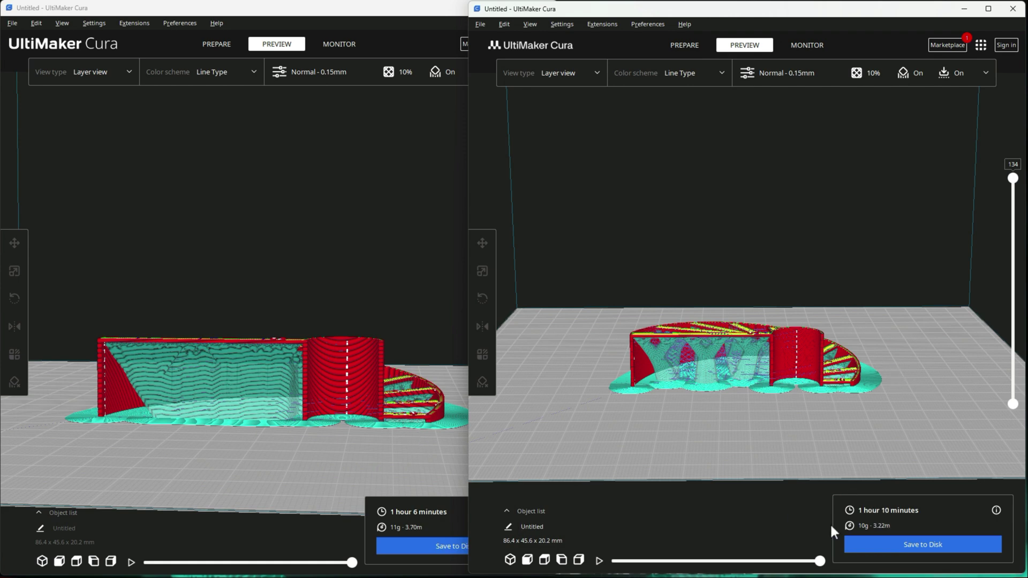
{"action": "right_click_drag", "start_coordinate": [762, 397], "coordinate": [683, 404]}
{"action": "left_click", "coordinate": [223, 399]}
{"action": "right_click_drag", "start_coordinate": [224, 399], "coordinate": [236, 300]}
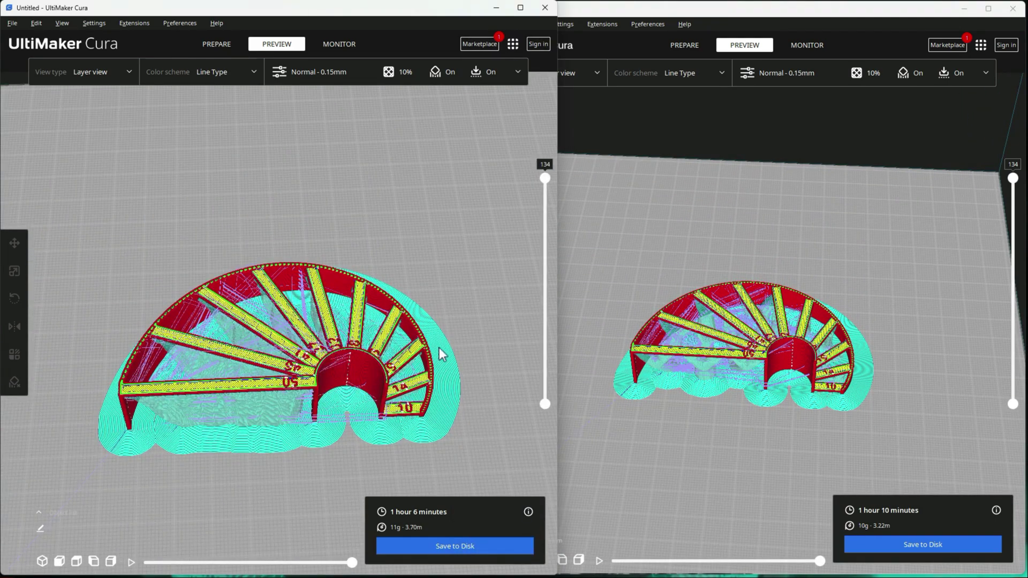
{"action": "right_click_drag", "start_coordinate": [252, 412], "coordinate": [249, 356]}
{"action": "right_click_drag", "start_coordinate": [704, 414], "coordinate": [720, 354]}
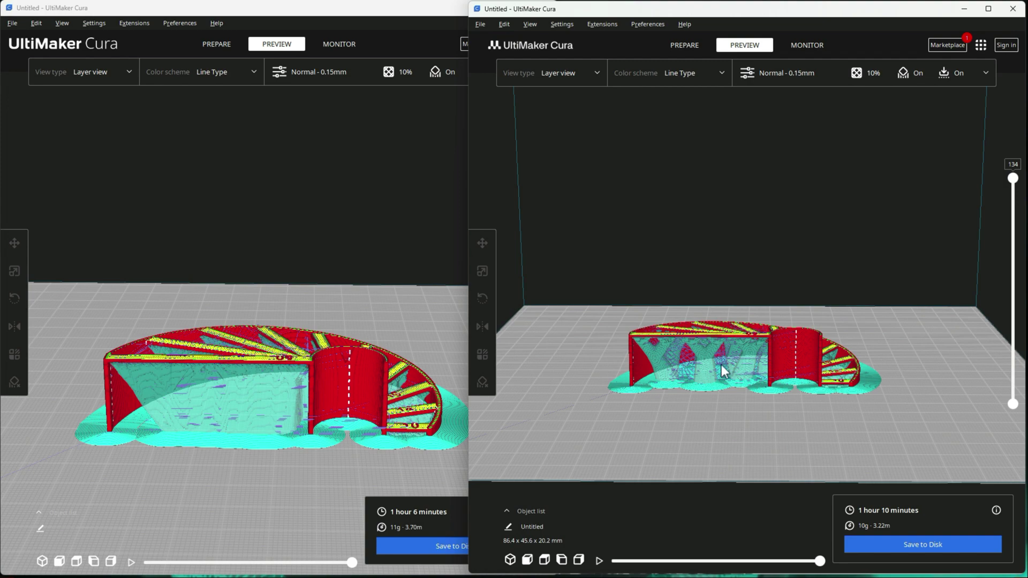
{"action": "right_click_drag", "start_coordinate": [725, 362], "coordinate": [644, 401]}
Step: Bring up the sliced cube (17 minutes, 3 g) in both Cura windows
{"action": "left_click", "coordinate": [282, 406]}
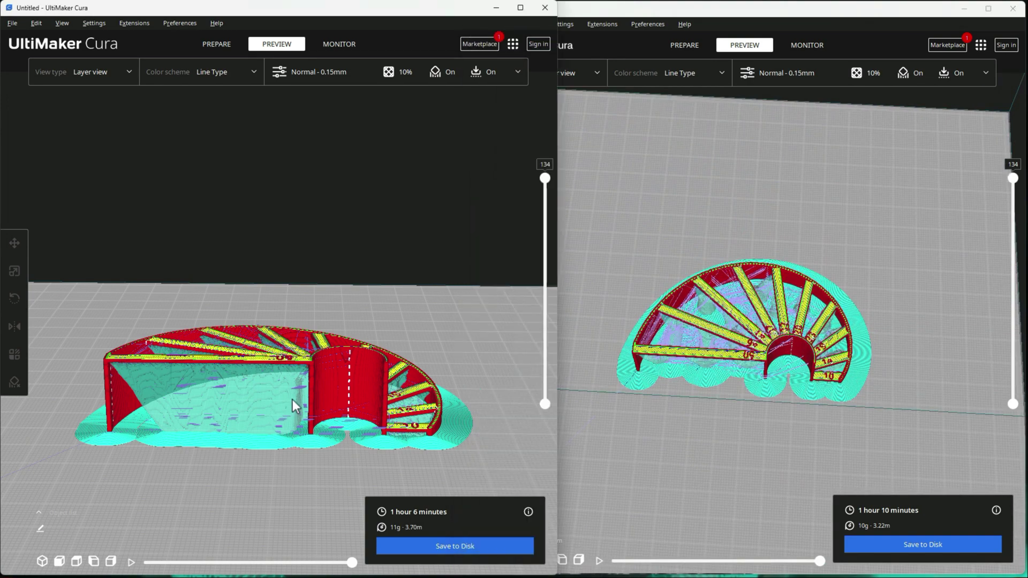
{"action": "left_click", "coordinate": [679, 43]}
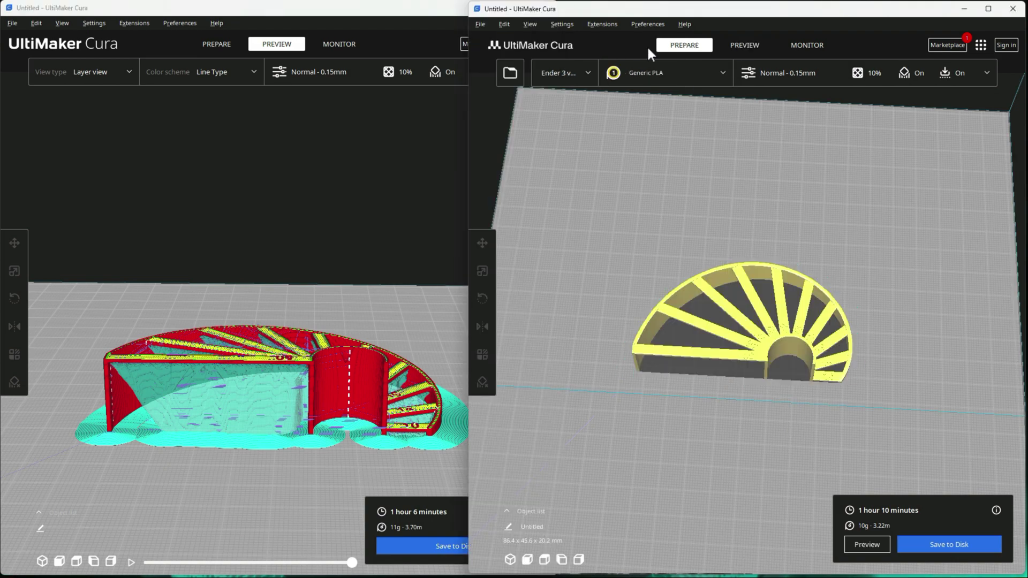
{"action": "left_click", "coordinate": [171, 42]}
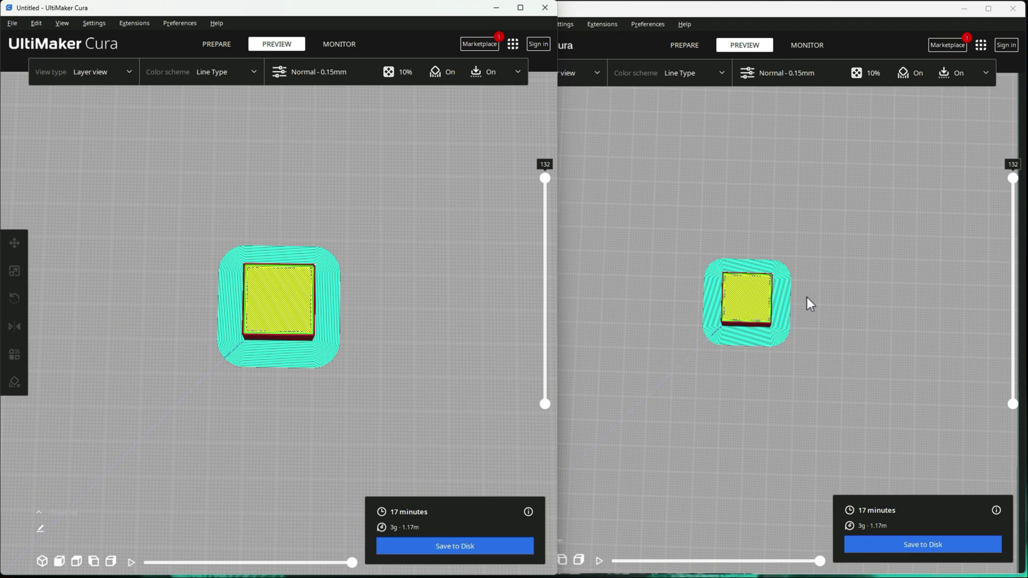
{"action": "left_click", "coordinate": [748, 374]}
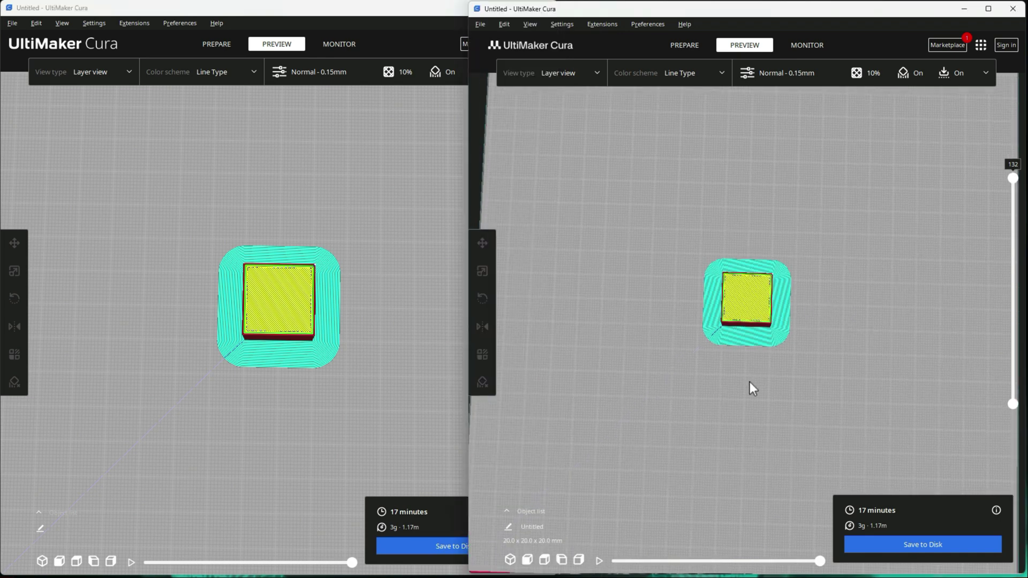
Step: Drag both layer sliders down to layer 1 and zoom in to compare the brims
{"action": "left_click_drag", "start_coordinate": [1013, 178], "coordinate": [1014, 412]}
{"action": "left_click", "coordinate": [416, 343]}
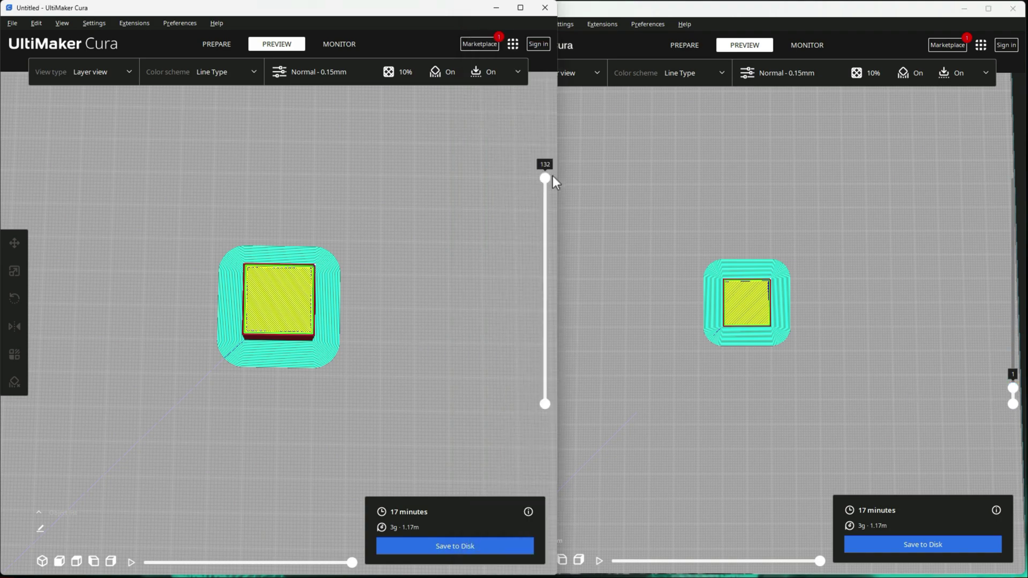
{"action": "left_click_drag", "start_coordinate": [548, 180], "coordinate": [553, 404]}
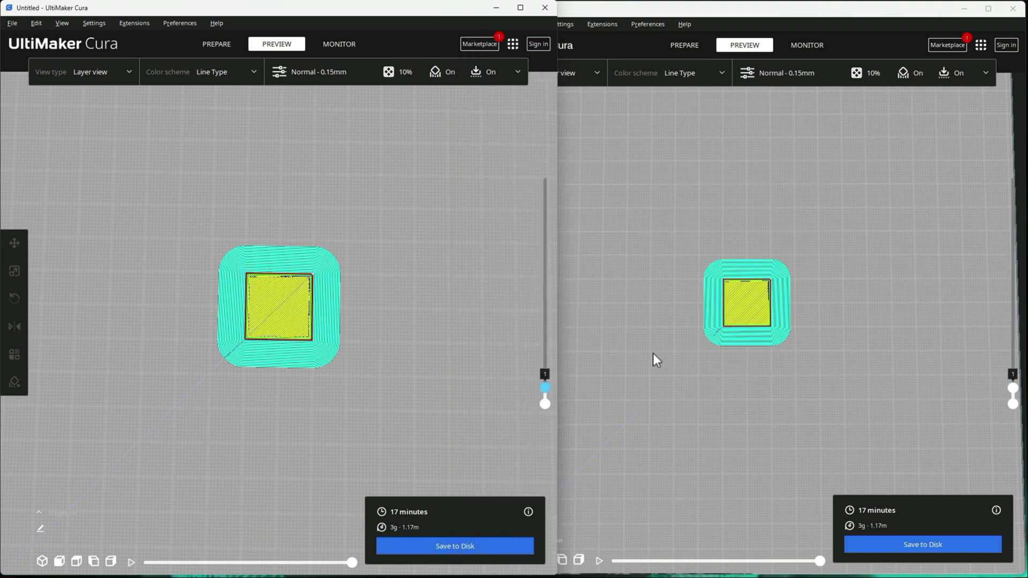
{"action": "scroll", "coordinate": [439, 349], "scroll_direction": "up", "scroll_amount": 2}
{"action": "scroll", "coordinate": [622, 330], "scroll_direction": "up", "scroll_amount": 2}
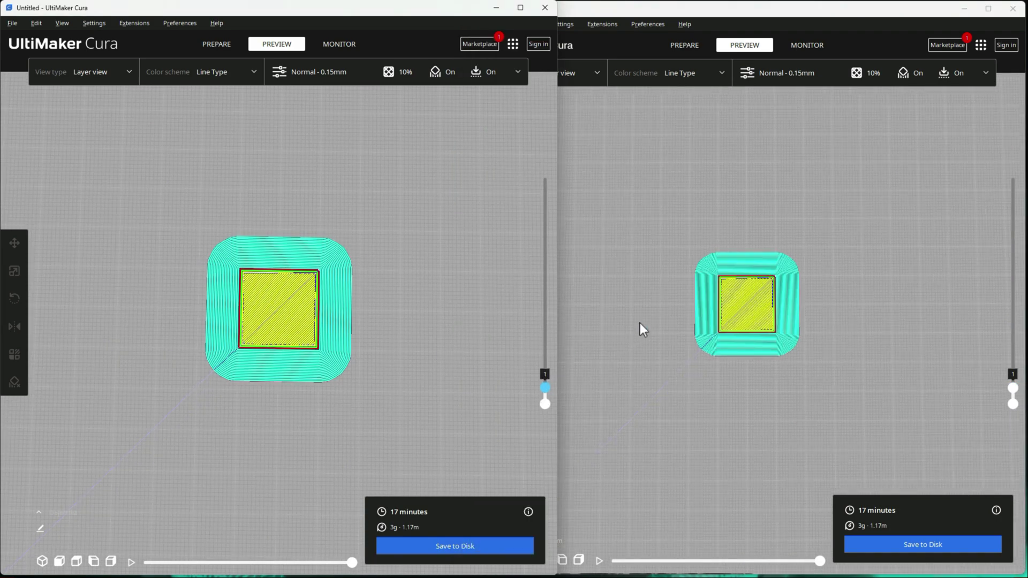
{"action": "scroll", "coordinate": [642, 330], "scroll_direction": "up", "scroll_amount": 1}
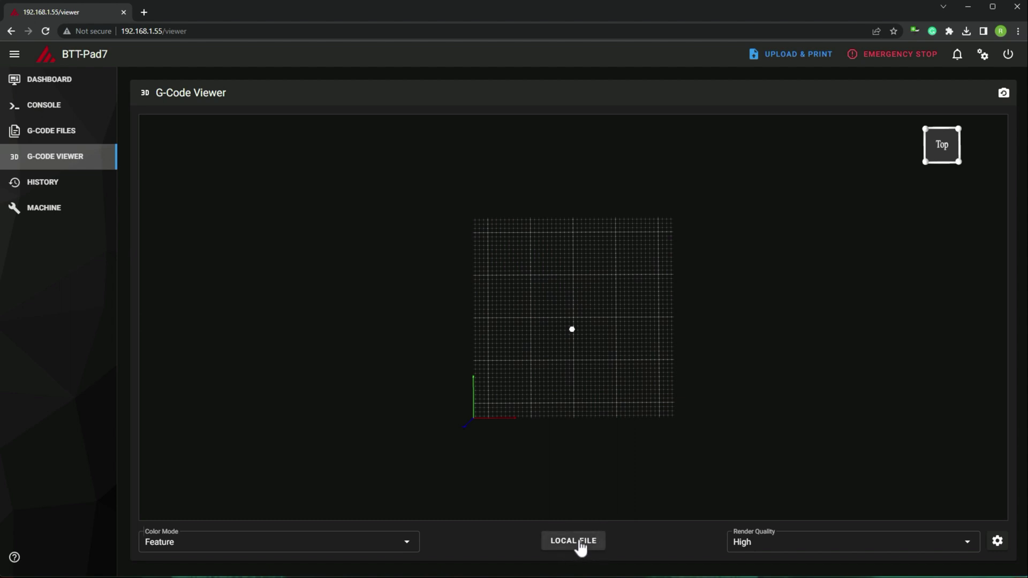
Step: Load cube53.gcode from a local file into the G-Code Viewer
{"action": "left_click", "coordinate": [579, 543]}
{"action": "left_click", "coordinate": [159, 116]}
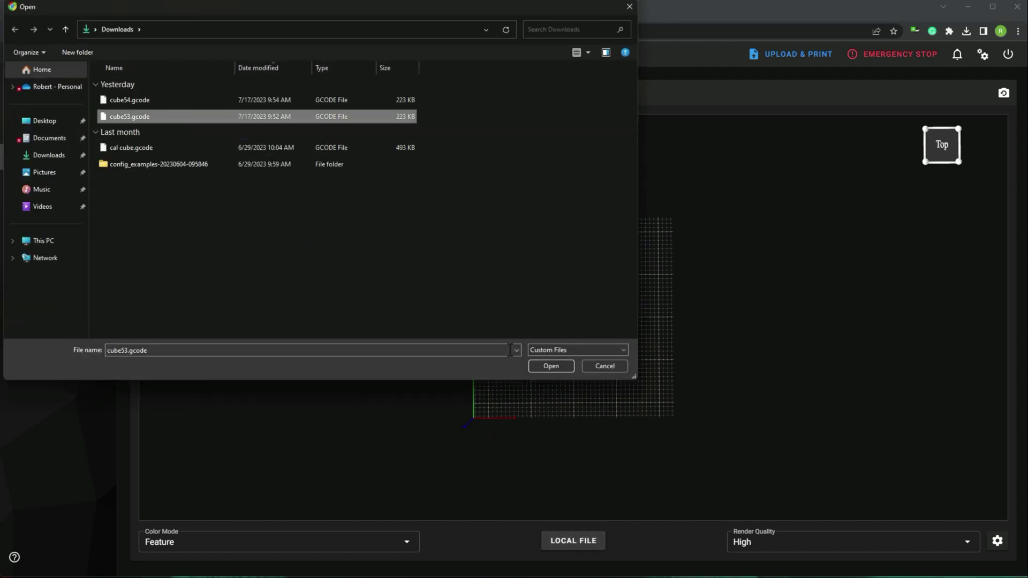
{"action": "left_click", "coordinate": [546, 367]}
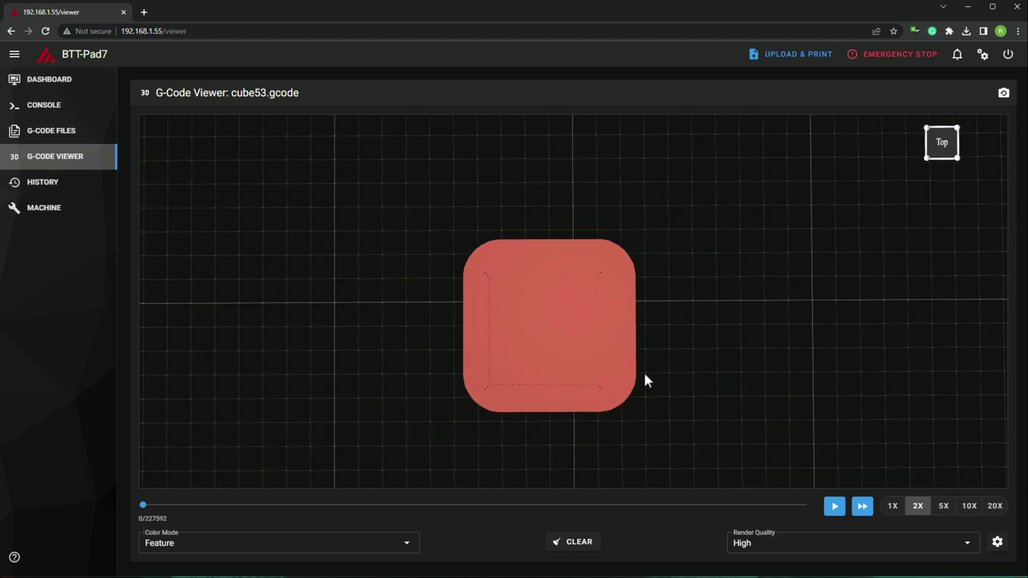
Step: Play cube53.gcode partway, pause, clear the viewer, and reopen the local file picker
{"action": "left_click", "coordinate": [835, 506]}
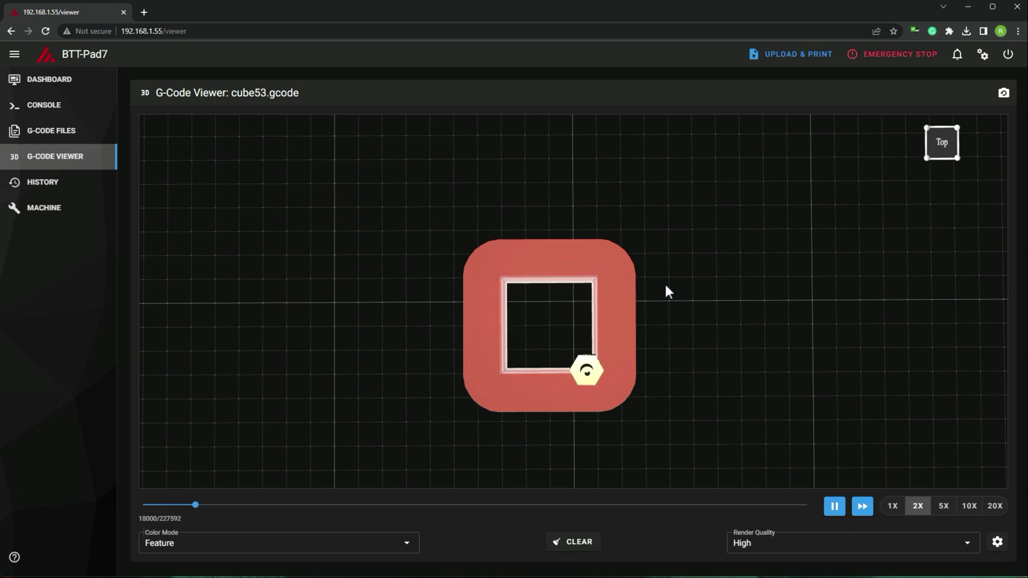
{"action": "left_click", "coordinate": [834, 509]}
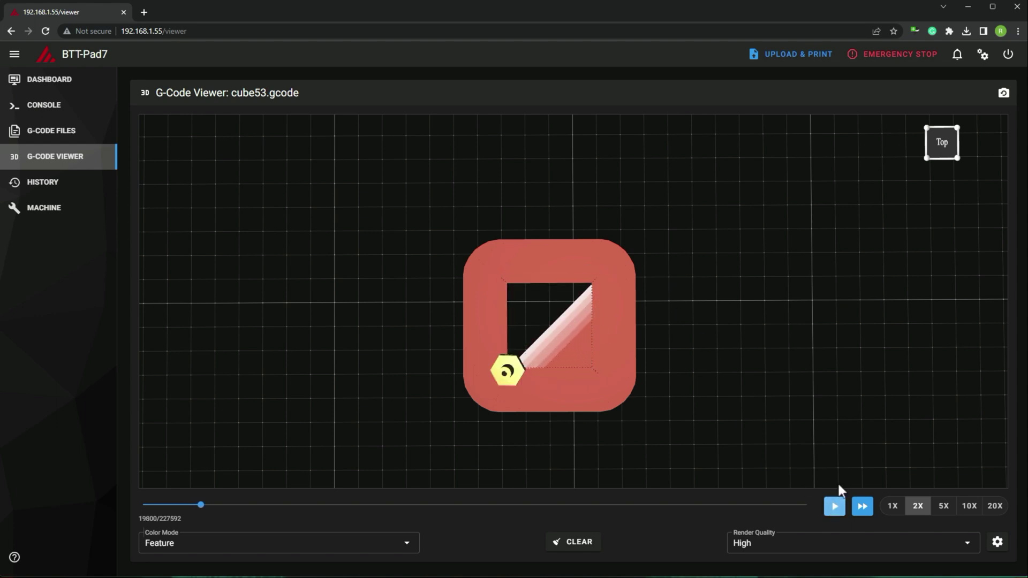
{"action": "left_click", "coordinate": [559, 544]}
{"action": "left_click", "coordinate": [560, 546]}
Step: Load cube54.gcode, play it to about line 25600 of 227658, pause, and minimize the browser
{"action": "left_click", "coordinate": [161, 100]}
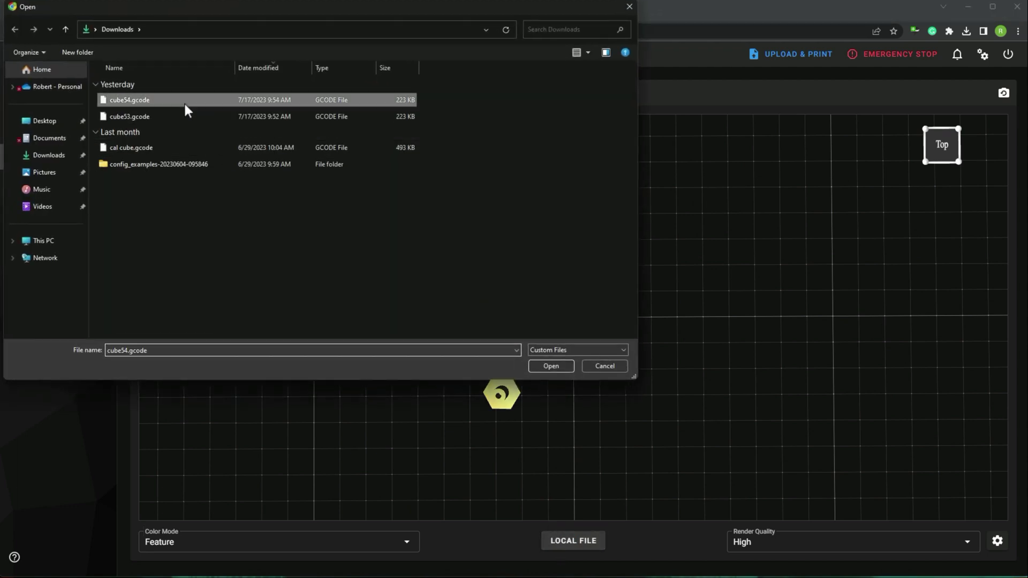
{"action": "left_click", "coordinate": [544, 366]}
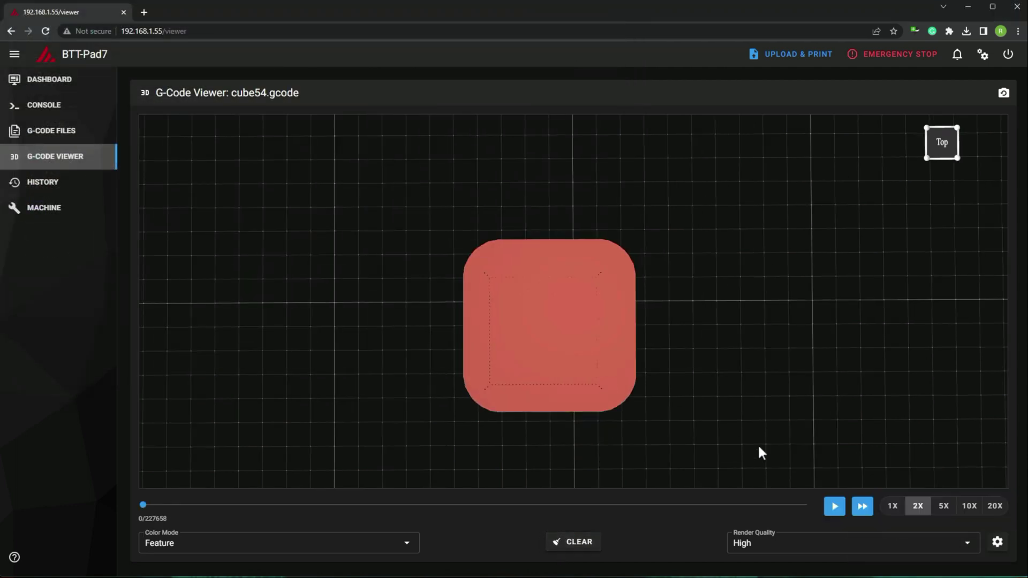
{"action": "left_click", "coordinate": [834, 508]}
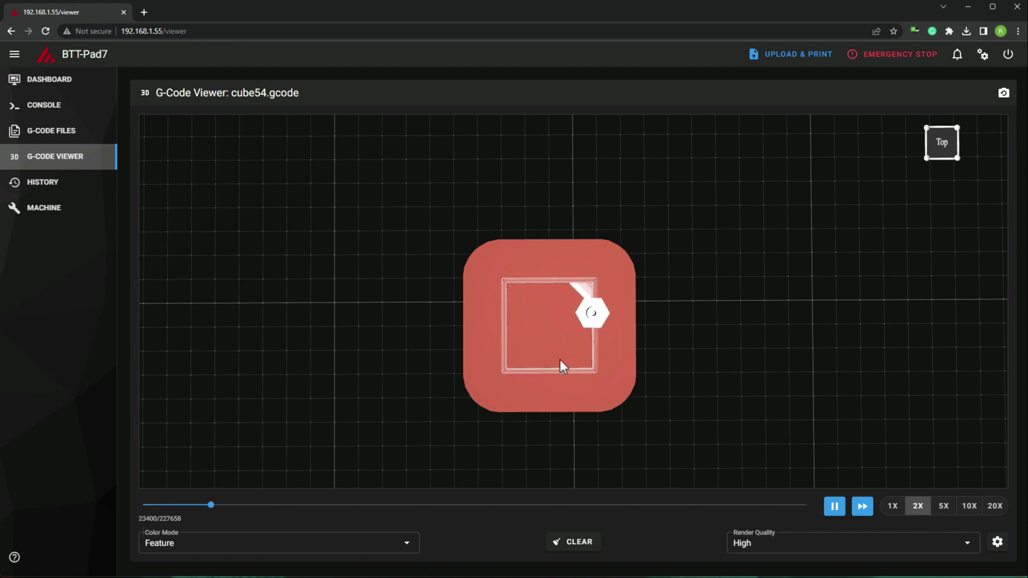
{"action": "left_click", "coordinate": [834, 507]}
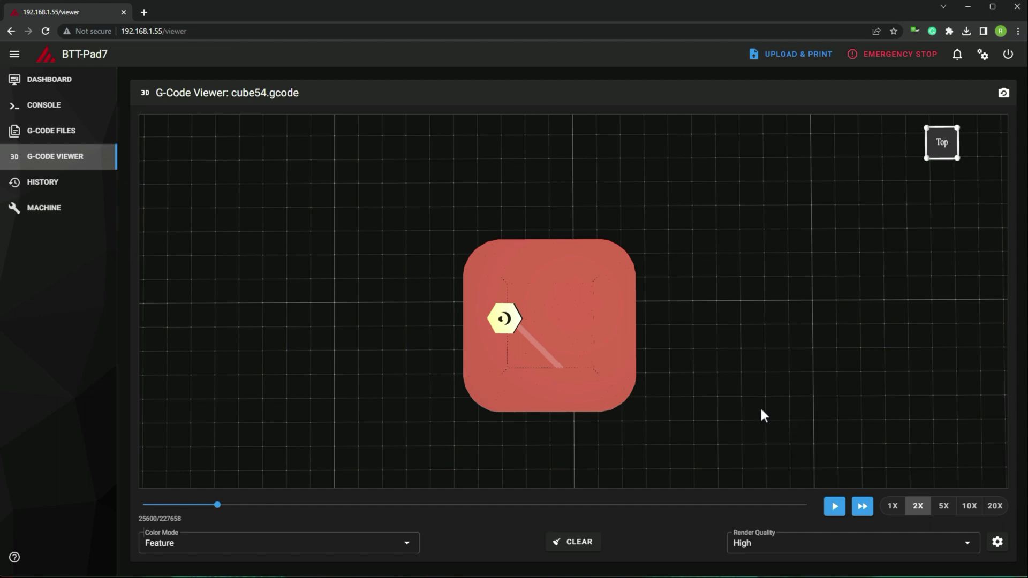
{"action": "left_click", "coordinate": [969, 6]}
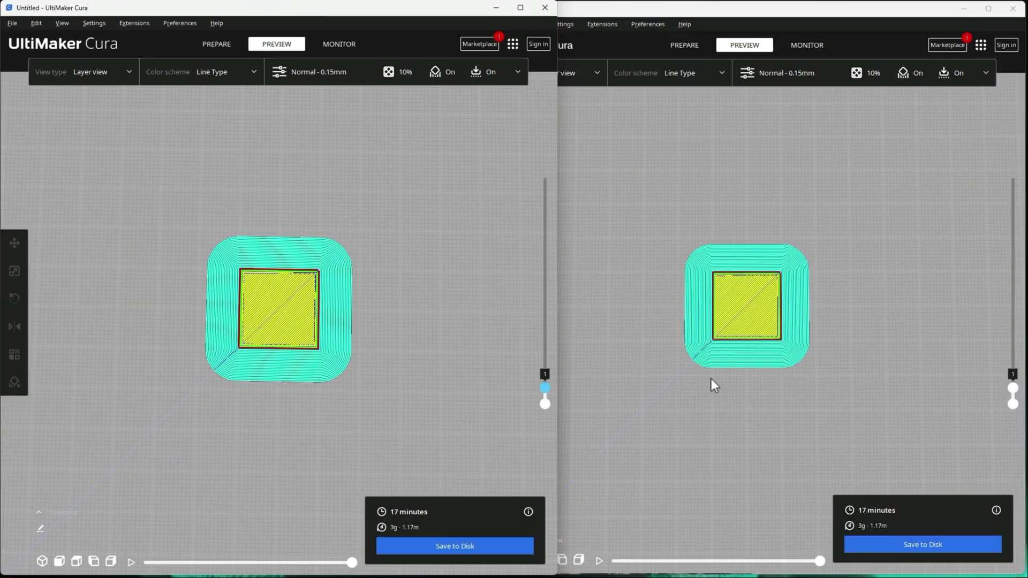